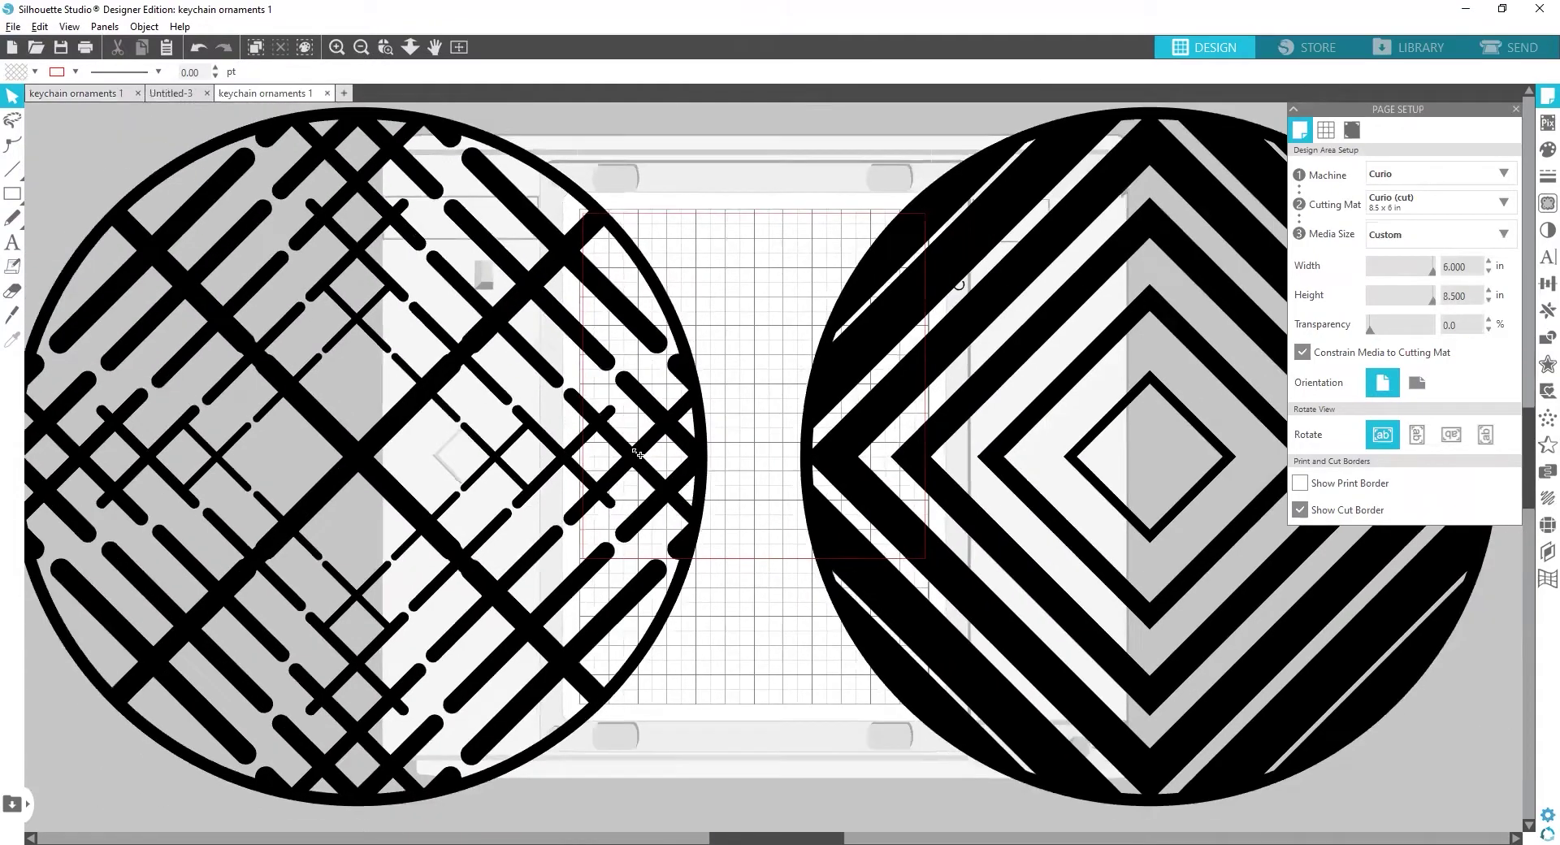
Step: Copy the quatrefoil pattern circle from the keychain ornaments 1 document into Untitled-3 and weld it into one shape
{"action": "scroll", "coordinate": [632, 449], "scroll_direction": "down", "scroll_amount": 6}
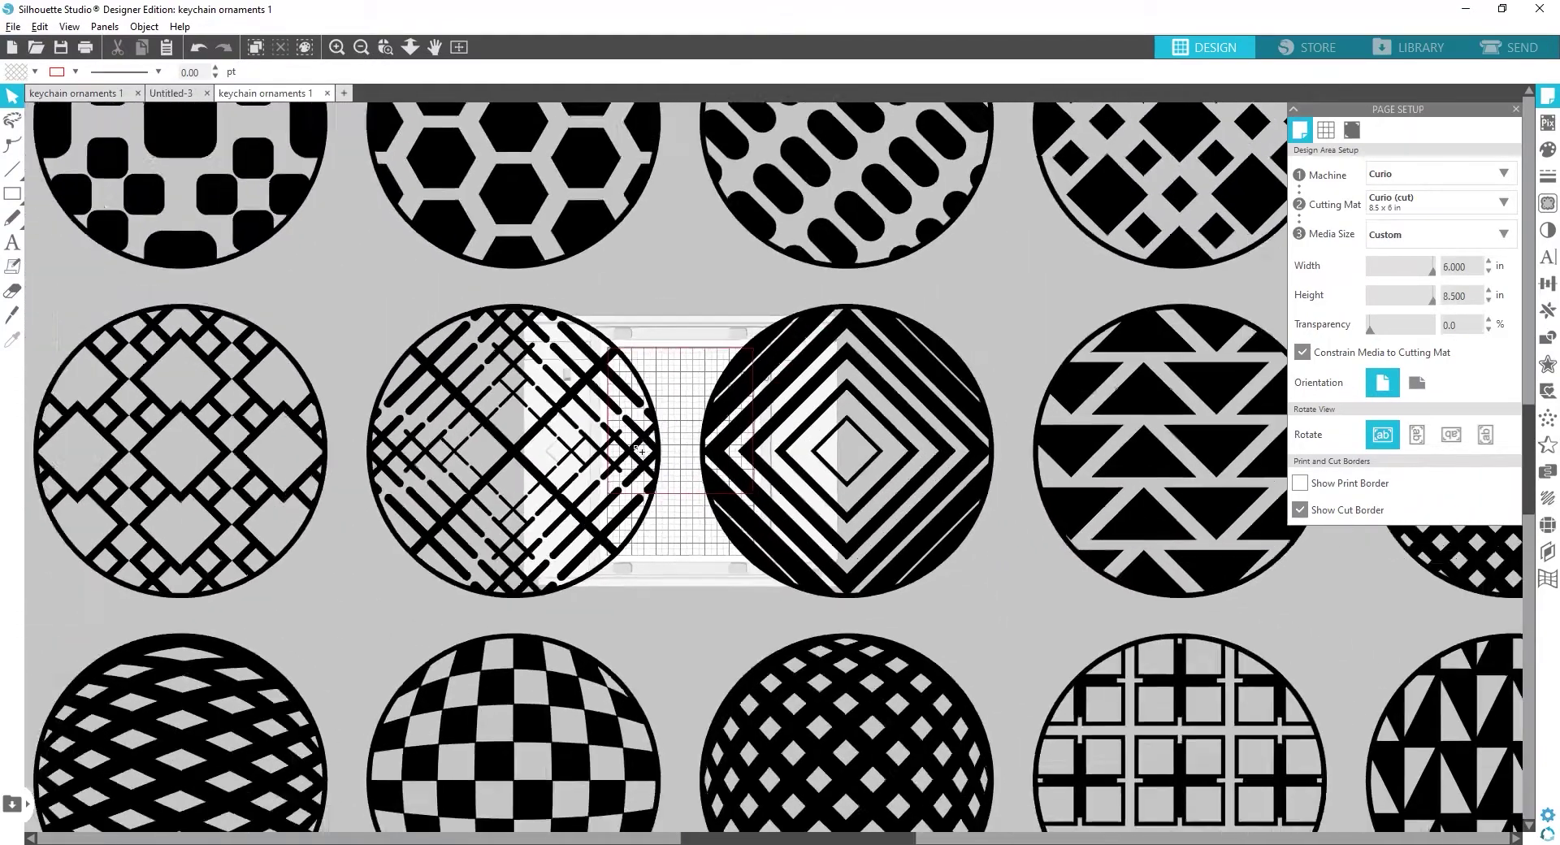
{"action": "scroll", "coordinate": [646, 452], "scroll_direction": "down", "scroll_amount": 5}
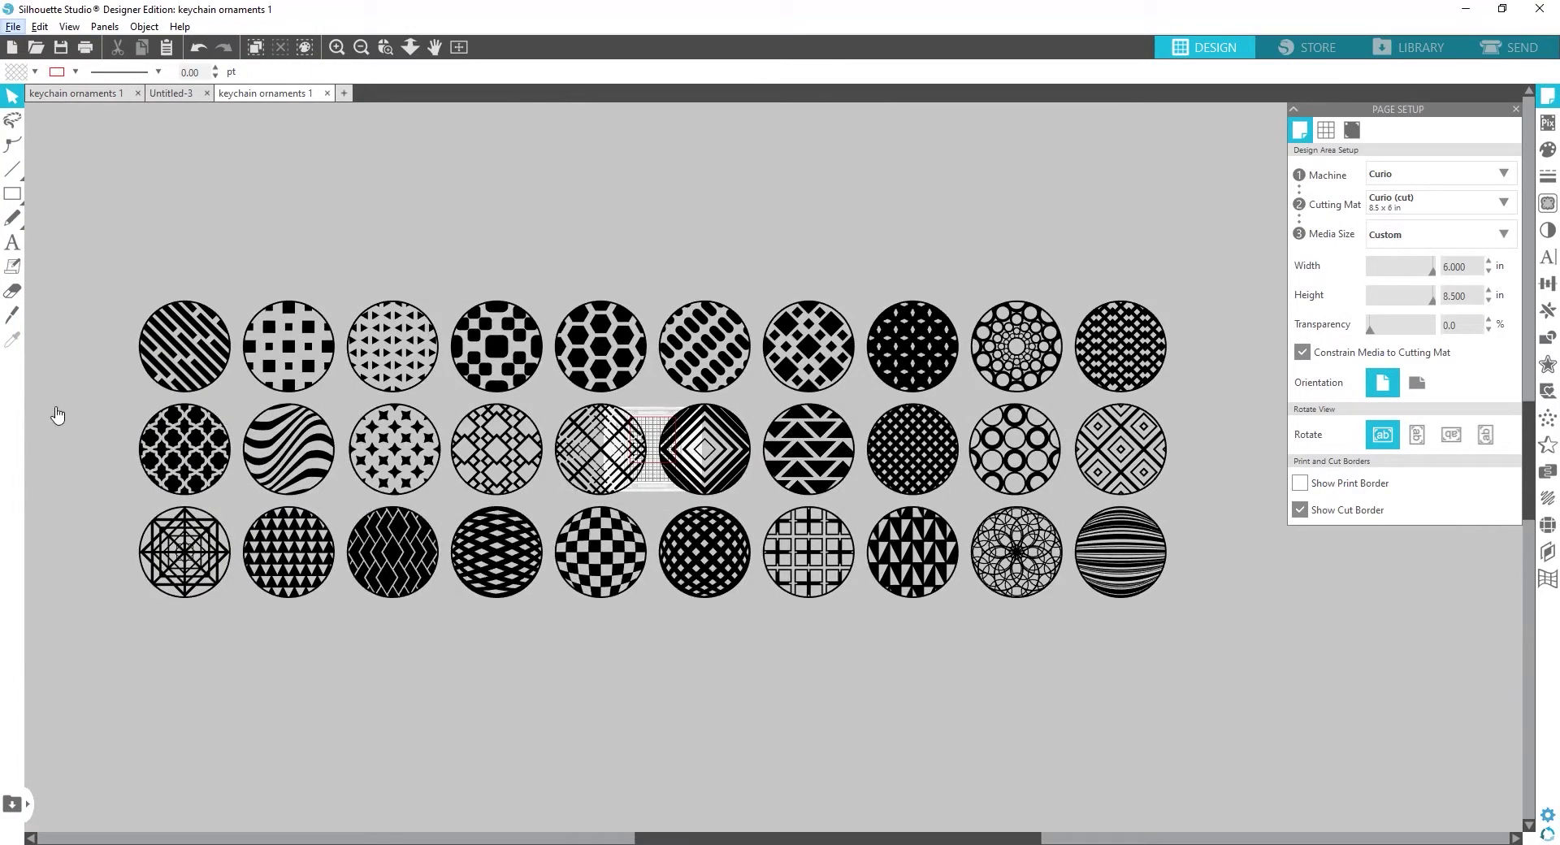
{"action": "left_click", "coordinate": [184, 451]}
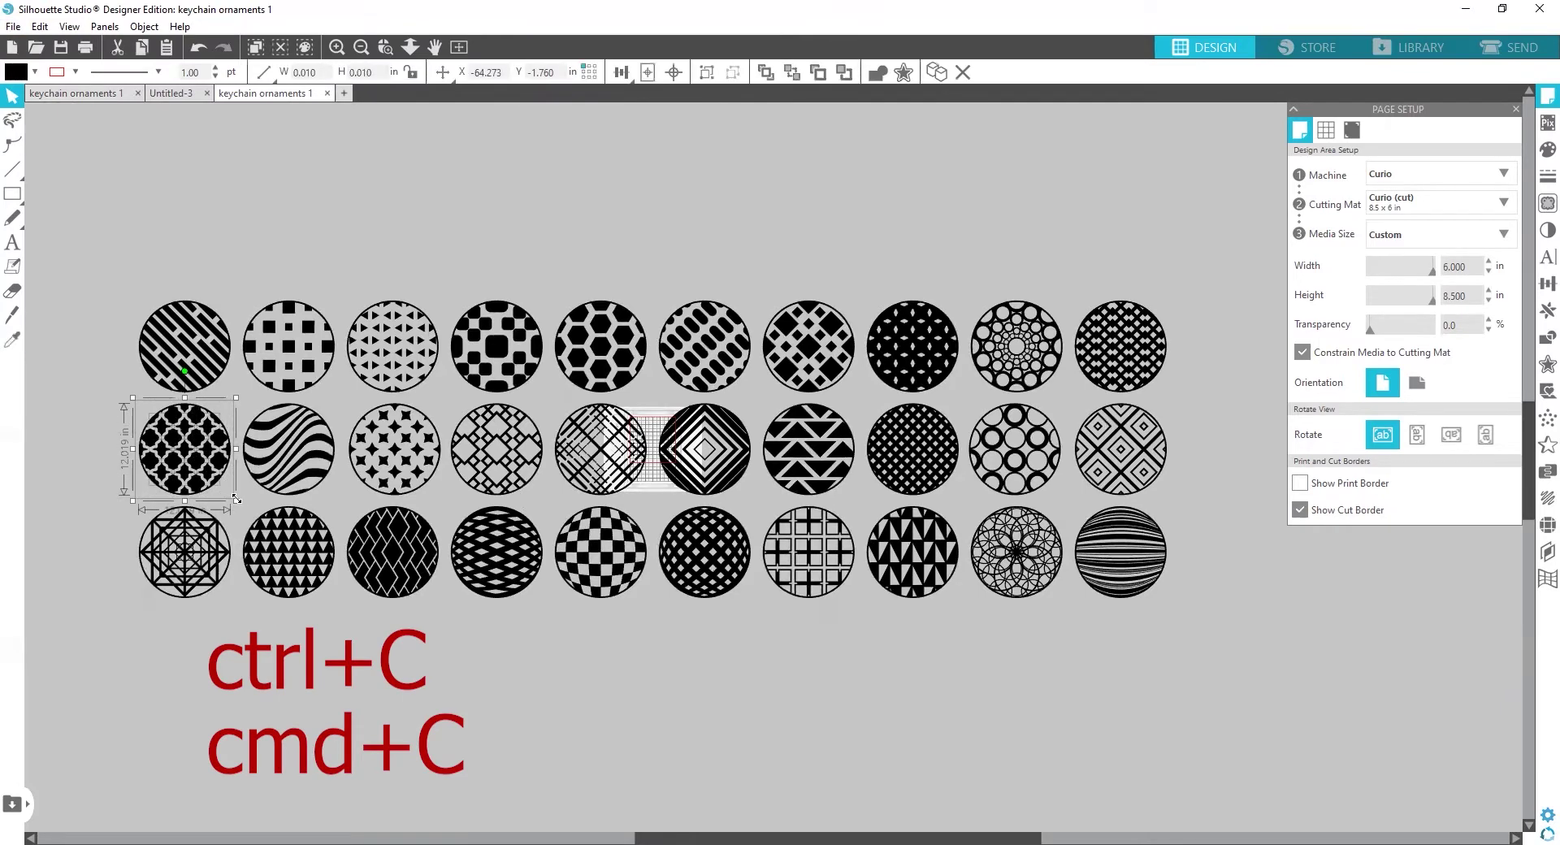
{"action": "key", "text": "c"}
{"action": "key", "text": "v"}
{"action": "left_click", "coordinate": [163, 96]}
{"action": "key", "text": "ctrl+v"}
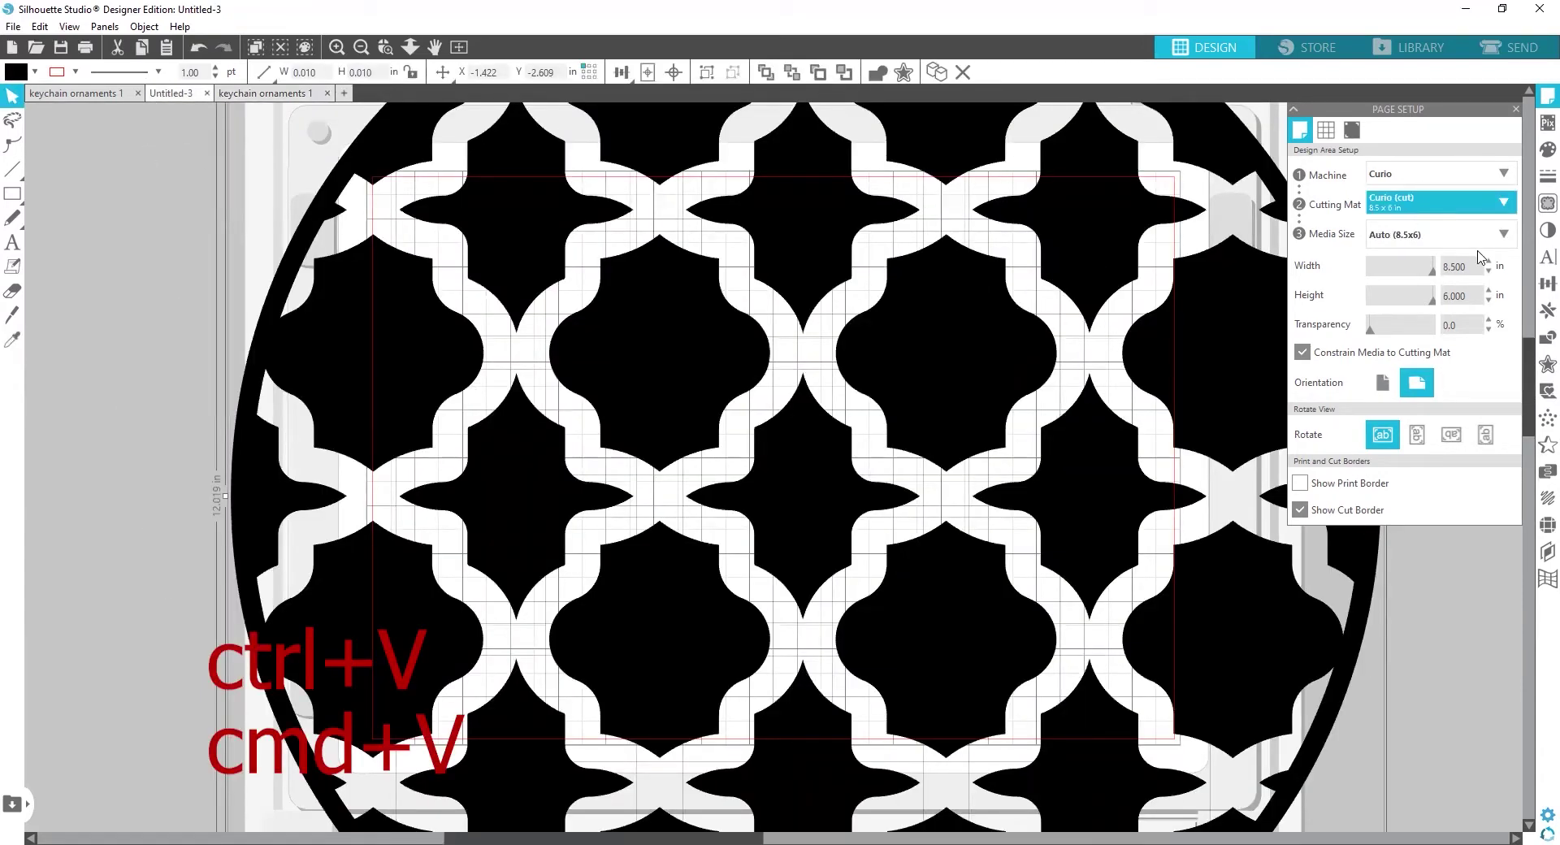
{"action": "left_click", "coordinate": [1542, 339]}
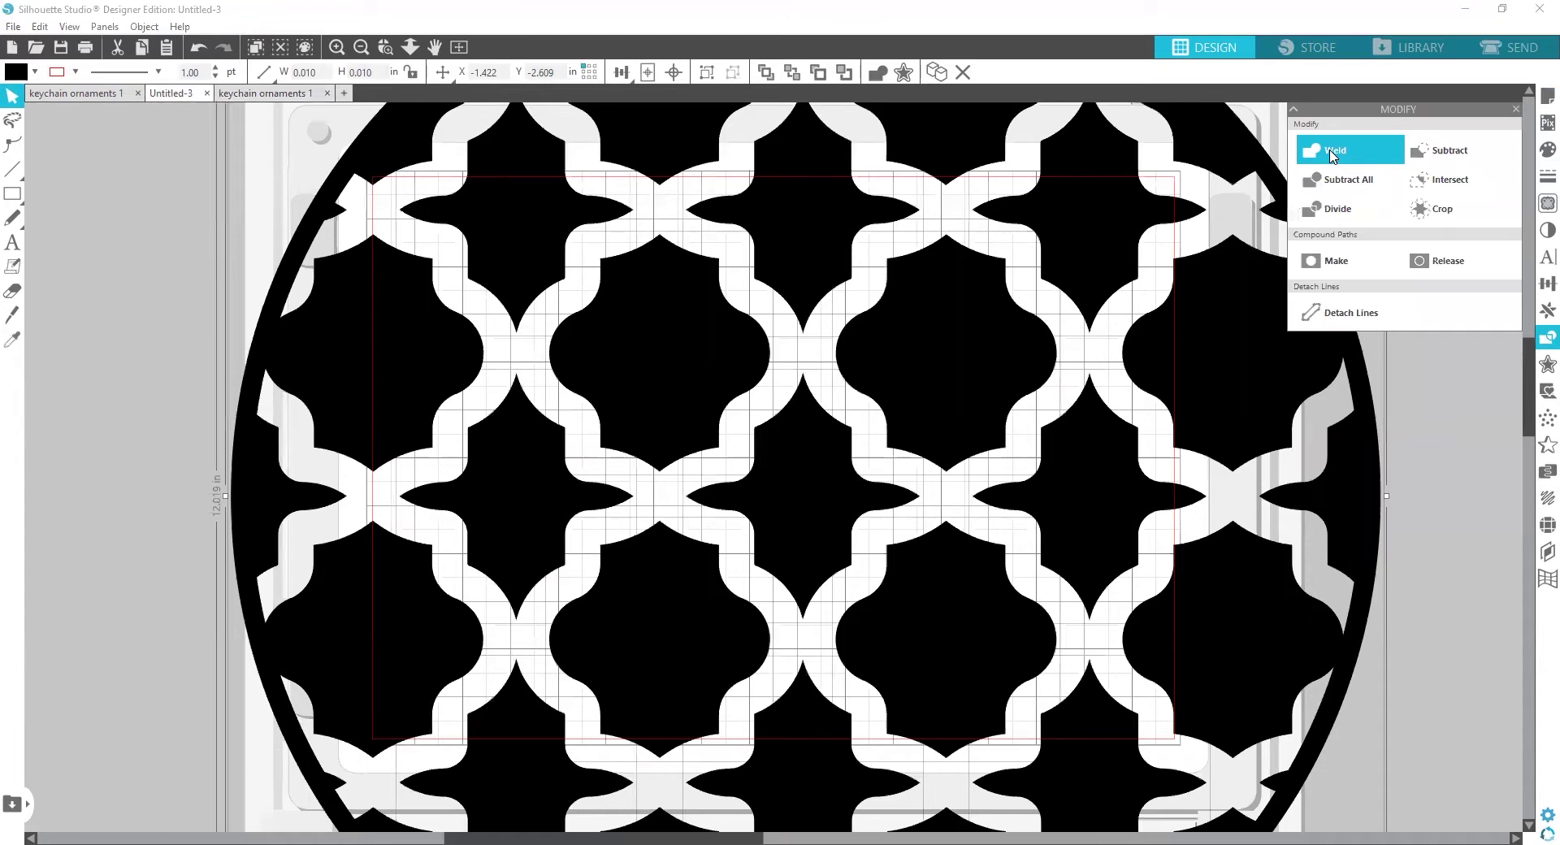
{"action": "left_click", "coordinate": [1333, 155]}
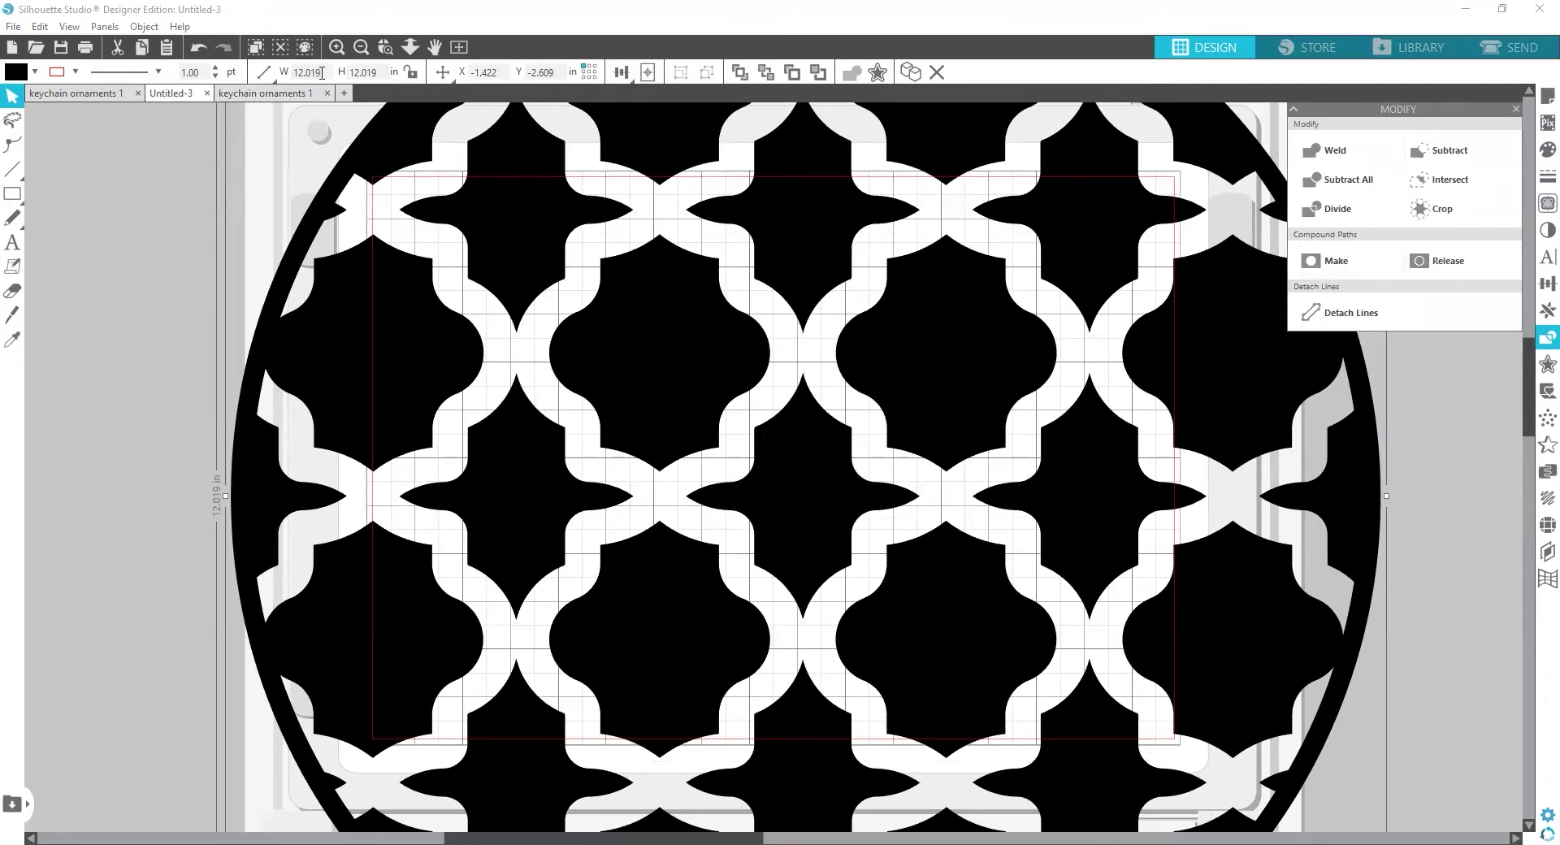
Step: Lock the quatrefoil circle's proportions, set its width to 2 in, and place it in the upper-left part of the page
{"action": "left_click_drag", "start_coordinate": [321, 72], "coordinate": [265, 75]}
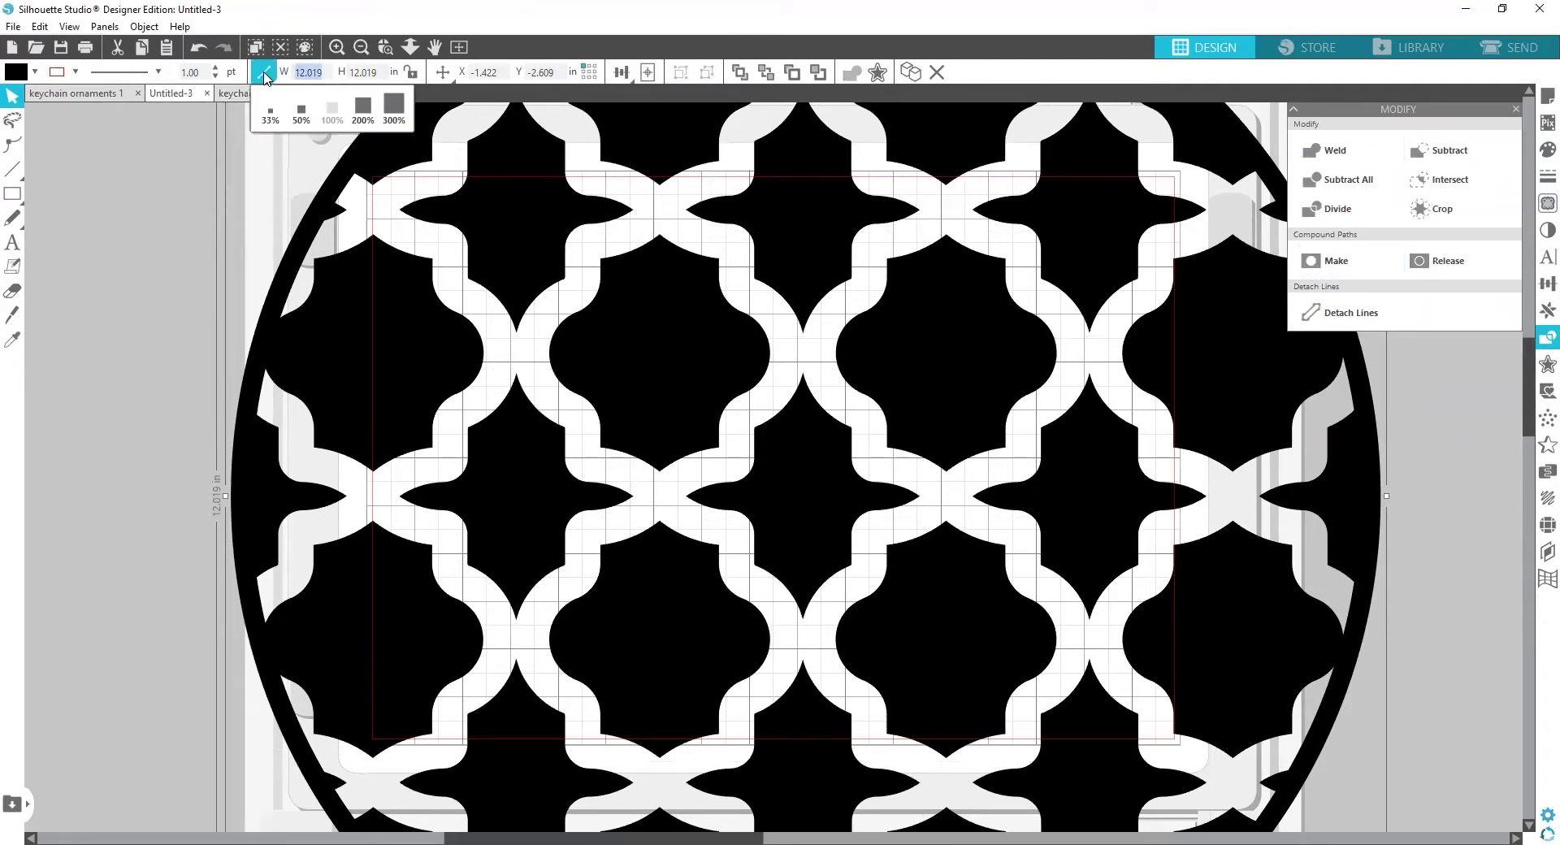
{"action": "key", "text": "BackSpace"}
{"action": "left_click", "coordinate": [411, 72]}
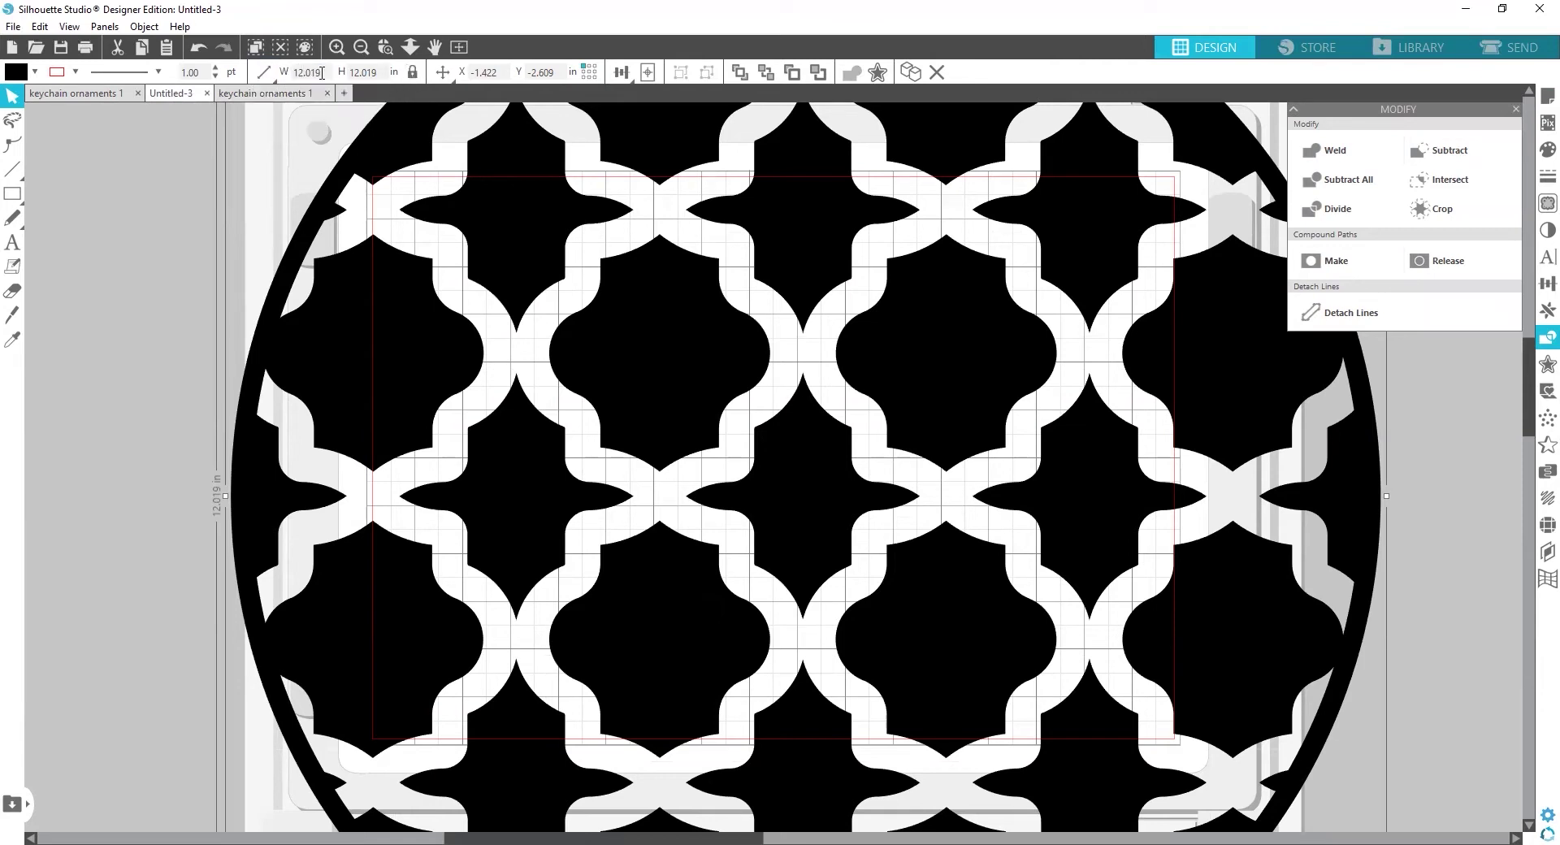
{"action": "left_click_drag", "start_coordinate": [323, 71], "coordinate": [265, 70]}
{"action": "type", "text": "2"}
{"action": "key", "text": "Return"}
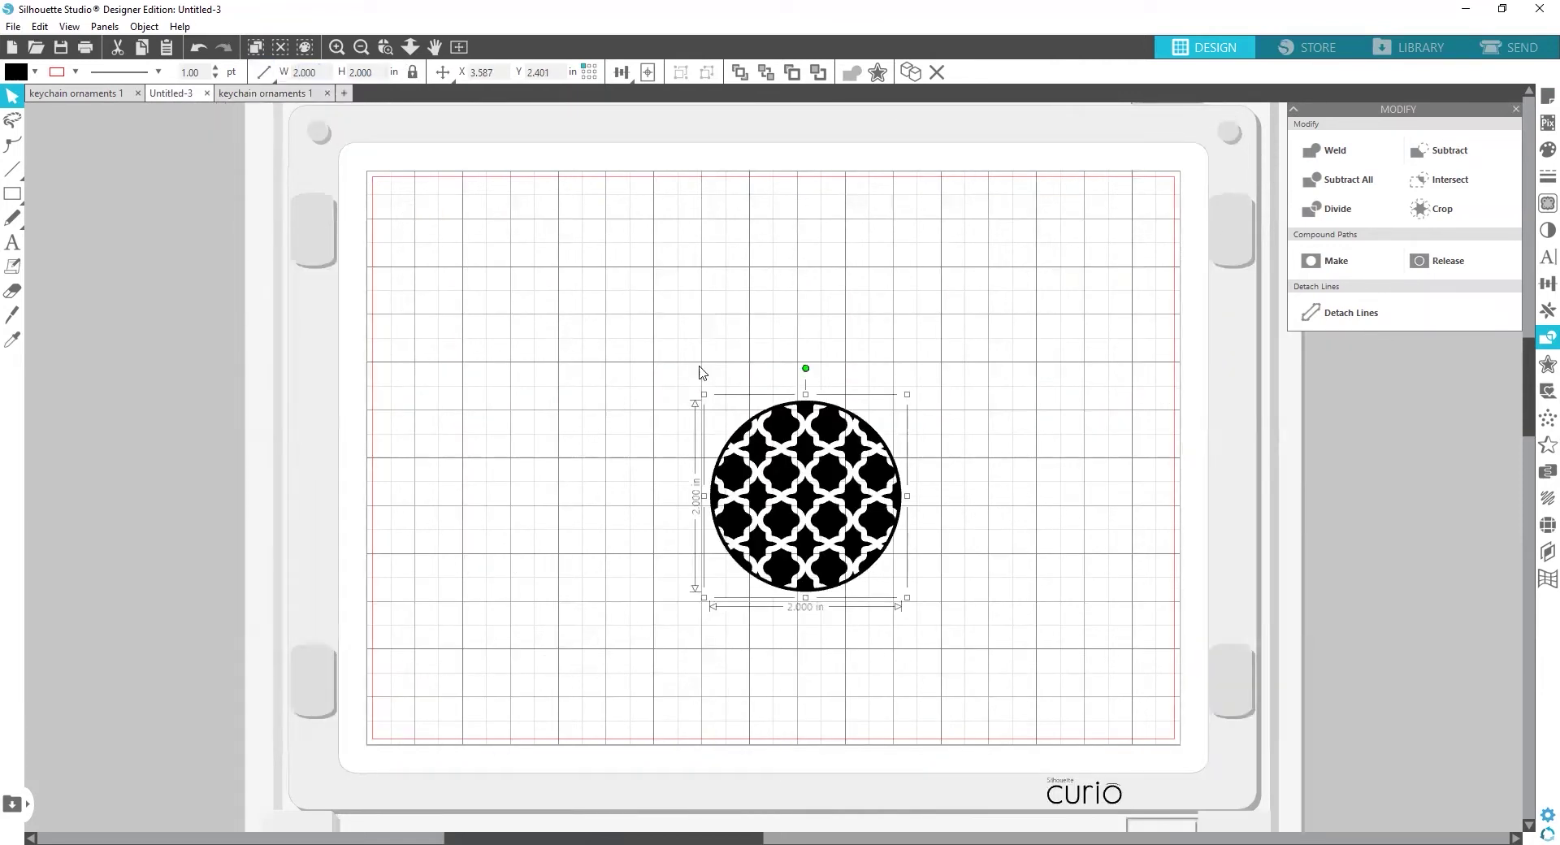
{"action": "left_click_drag", "start_coordinate": [776, 420], "coordinate": [476, 214]}
Step: Copy the overlapping-diamonds circle from the middle row of keychain ornaments 1 into the Untitled-3 document
{"action": "left_click", "coordinate": [266, 92]}
{"action": "left_click", "coordinate": [458, 415]}
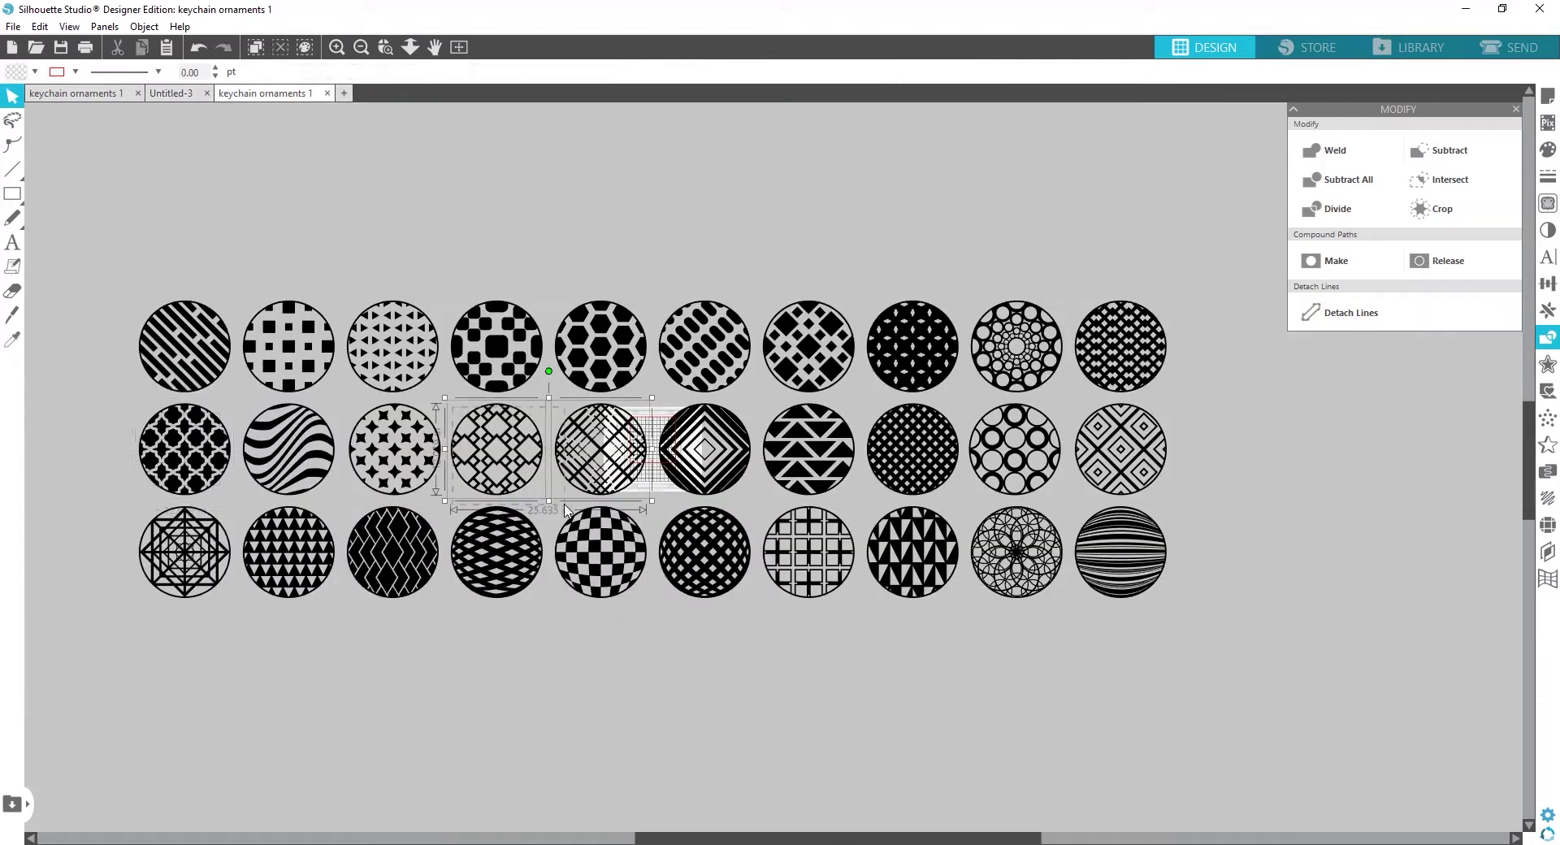
{"action": "left_click", "coordinate": [171, 93]}
{"action": "key", "text": "ctrl+v"}
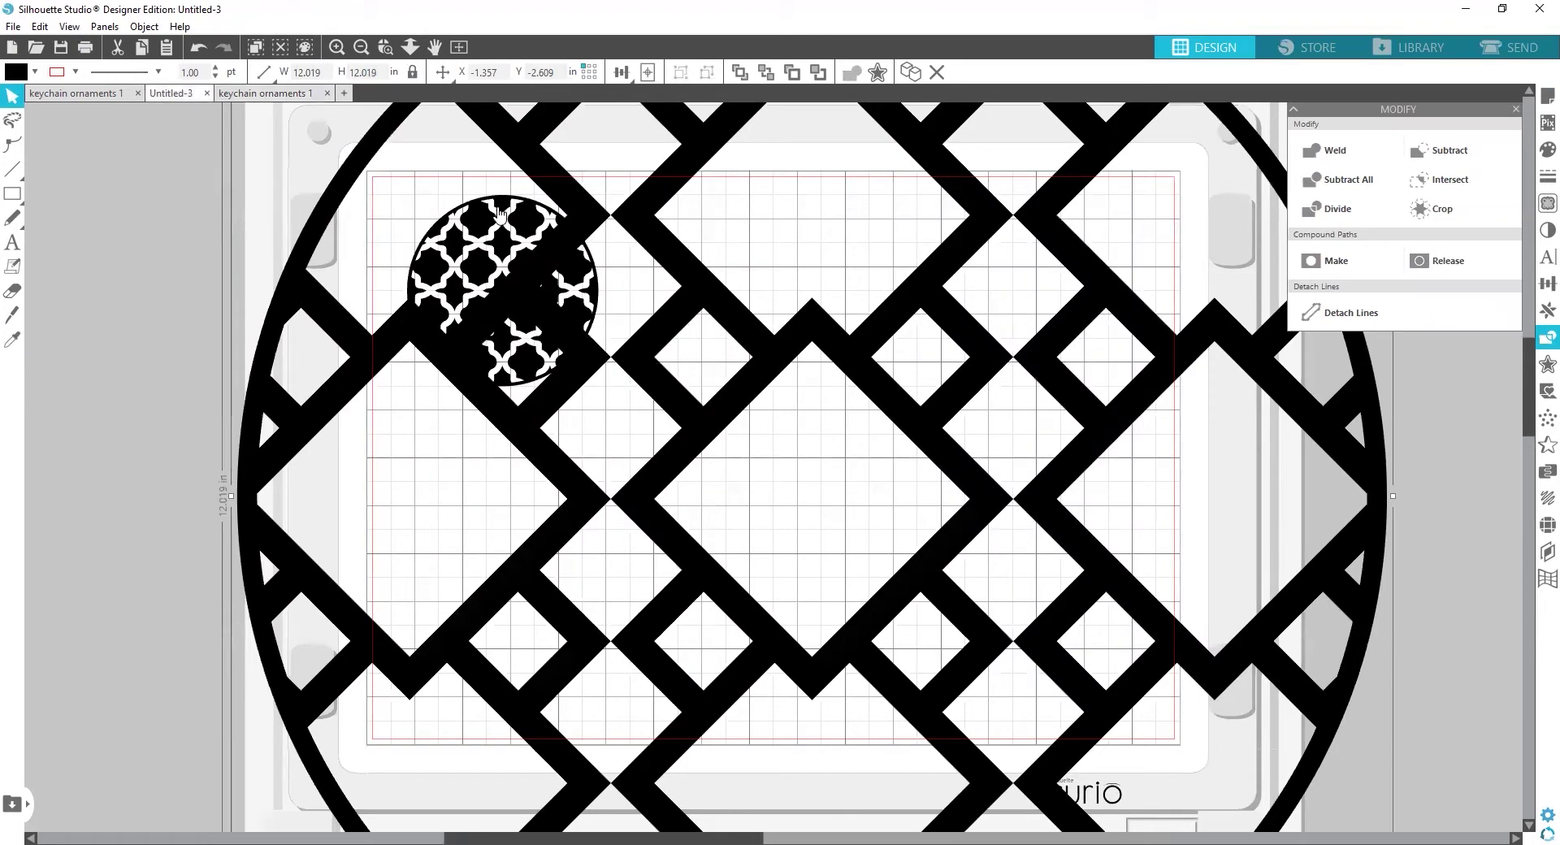
Step: Set the diamond-pattern circle's width to 2 in and place it beside the quatrefoil circle
{"action": "left_click", "coordinate": [261, 70]}
{"action": "type", "text": "2"}
{"action": "key", "text": "Return"}
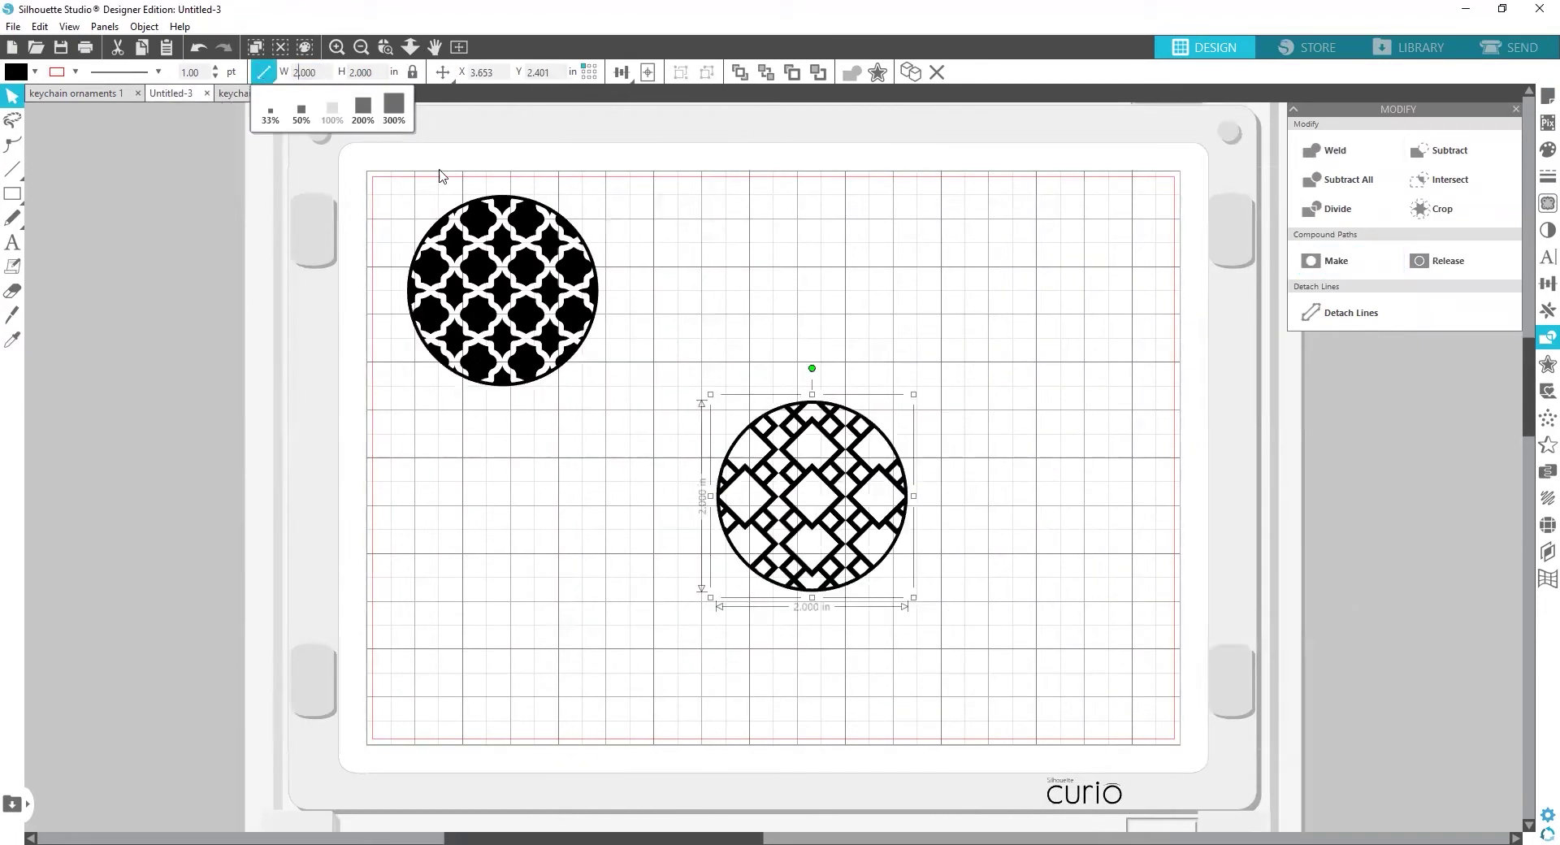
{"action": "left_click_drag", "start_coordinate": [826, 468], "coordinate": [755, 262]}
Step: Resize both the quatrefoil circle and the diamond-pattern circle to 1.8 in wide
{"action": "left_click_drag", "start_coordinate": [393, 184], "coordinate": [595, 393]}
{"action": "left_click", "coordinate": [258, 78]}
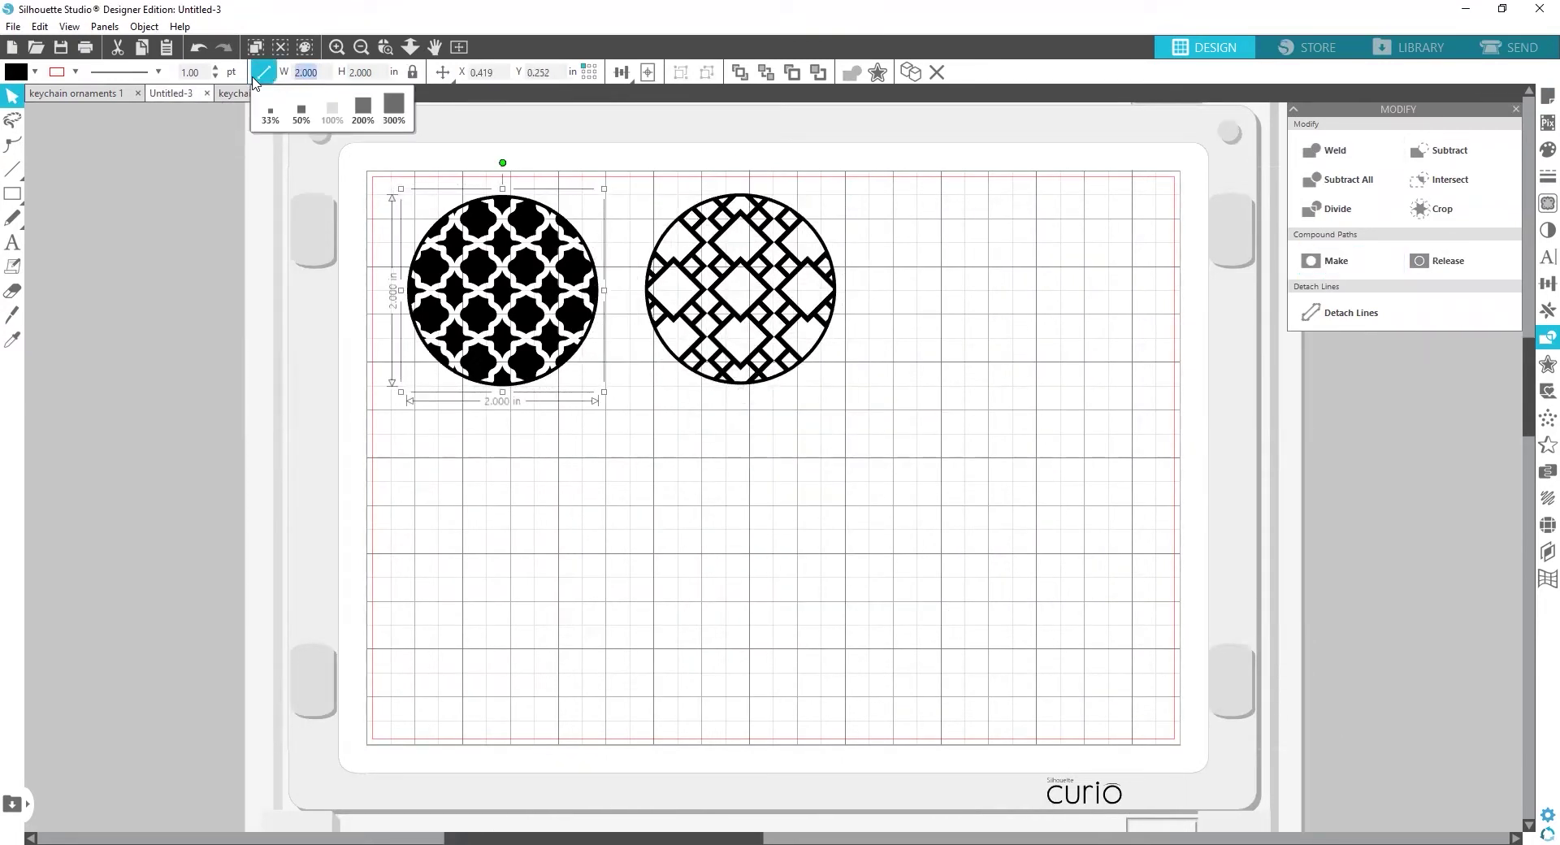
{"action": "type", "text": "188"}
{"action": "key", "text": "Return"}
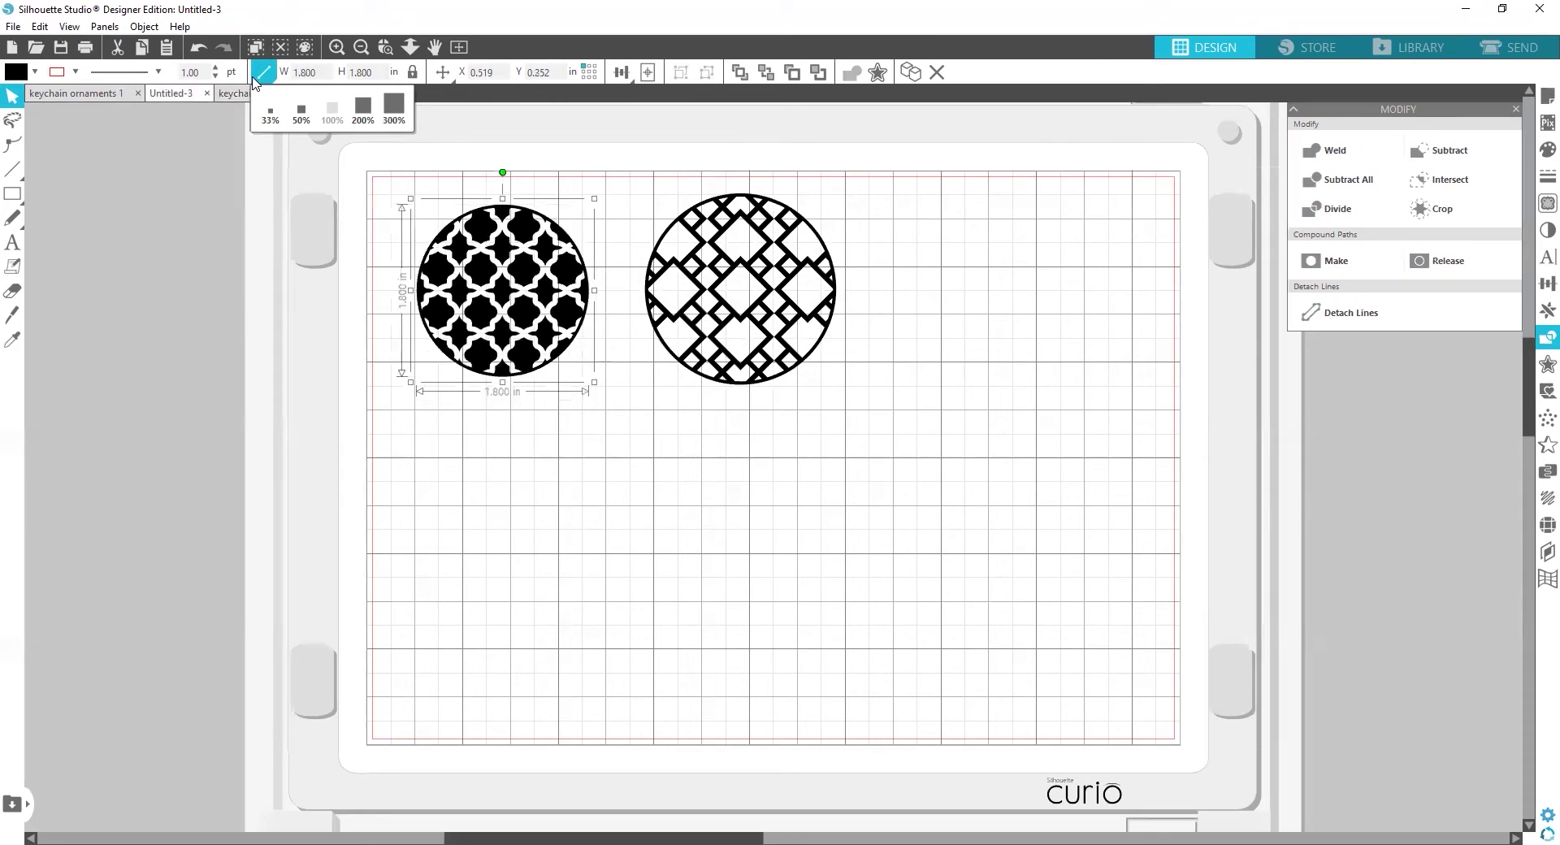
{"action": "left_click", "coordinate": [697, 252]}
{"action": "left_click", "coordinate": [268, 75]}
{"action": "type", "text": "1."}
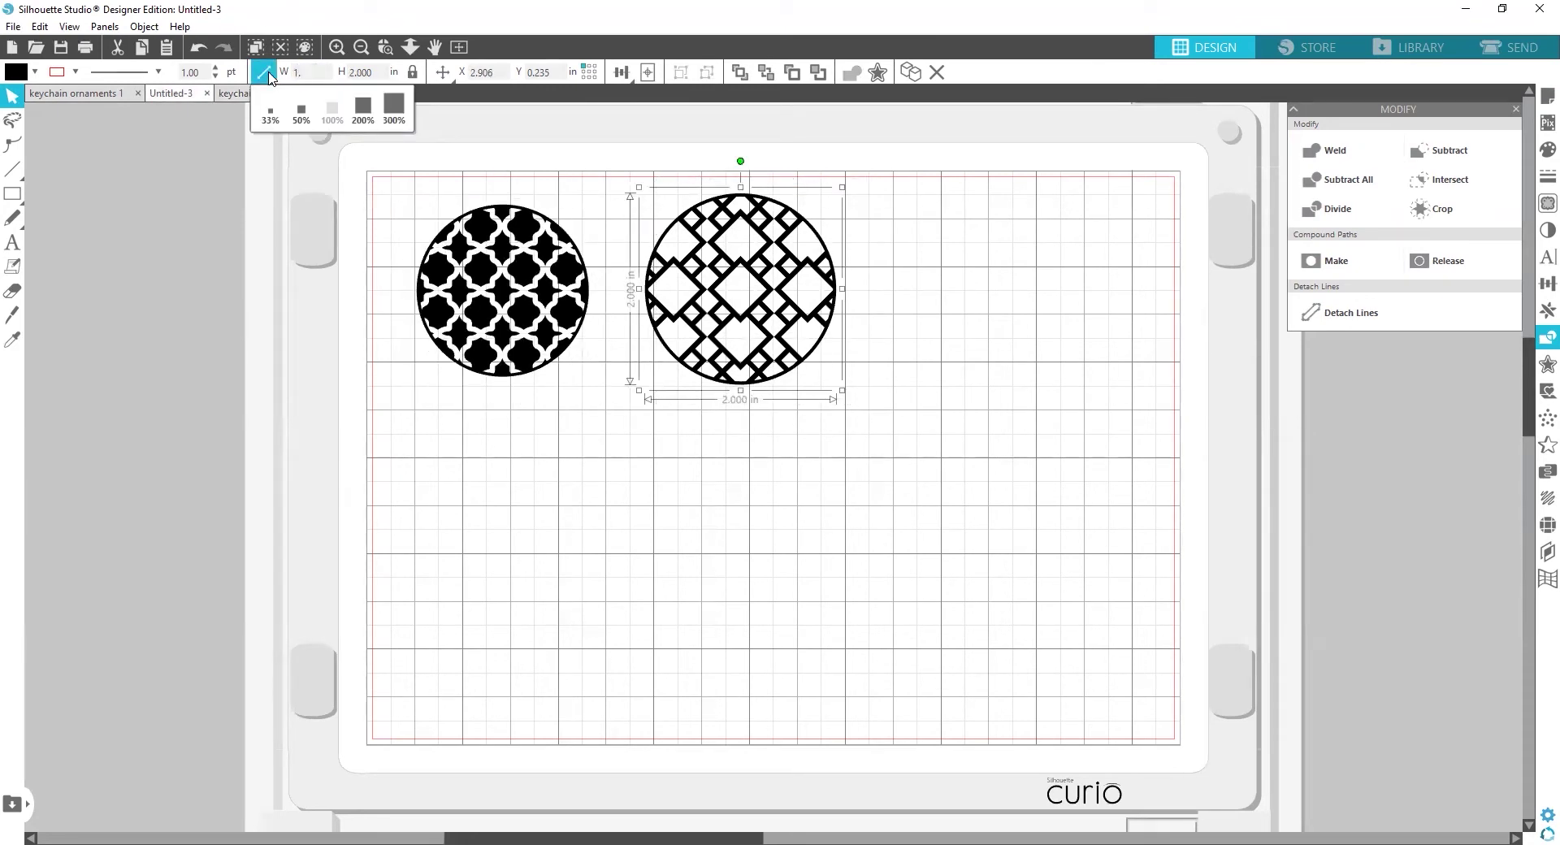
{"action": "key", "text": "Return"}
Step: Add a text object with the person's first name below the quatrefoil circle
{"action": "left_click", "coordinate": [468, 465]}
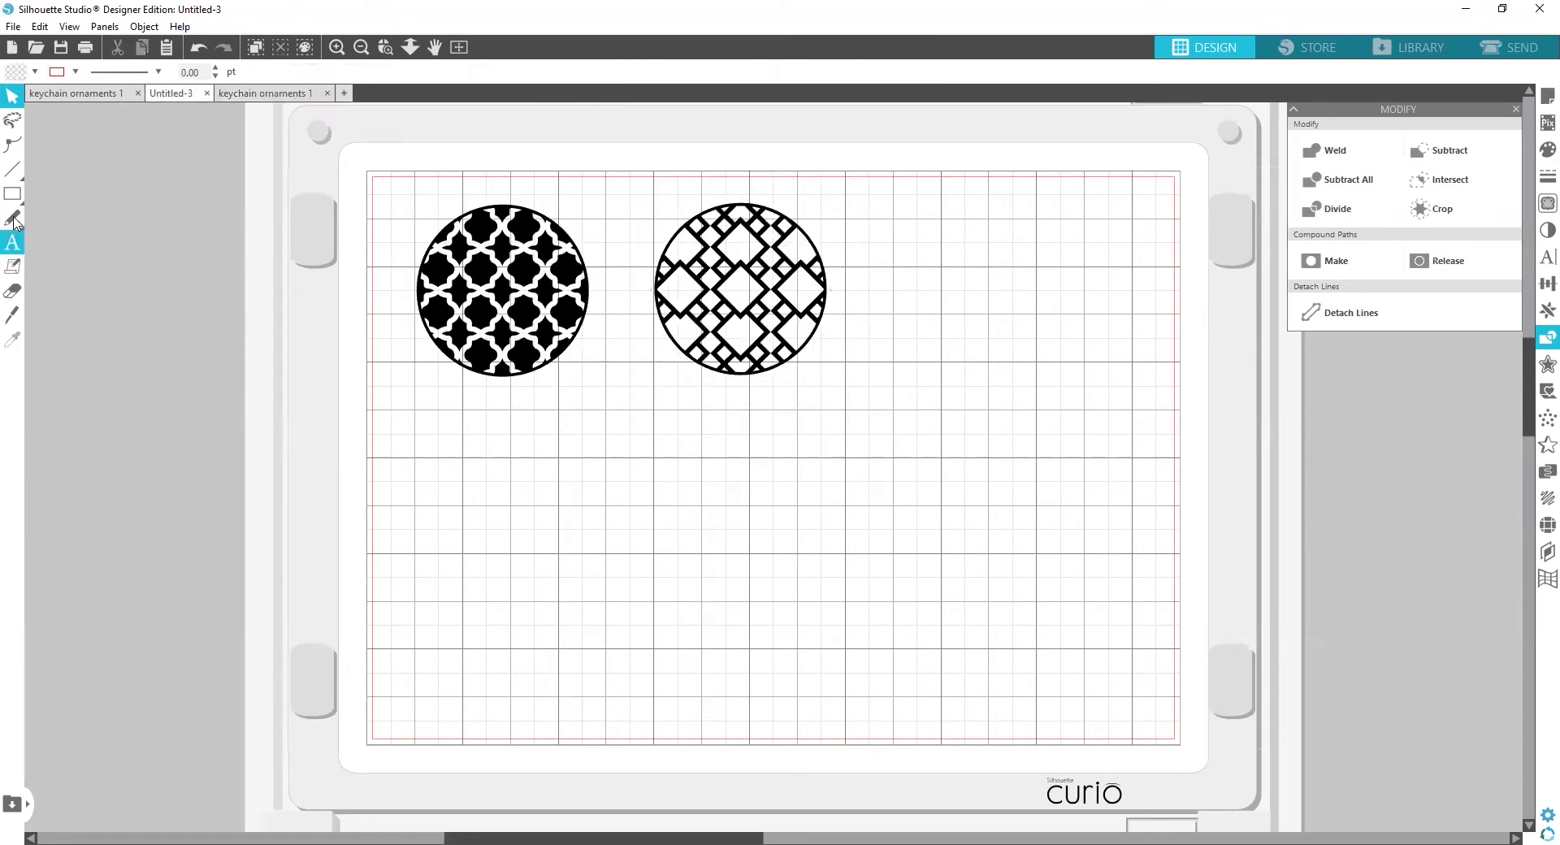
{"action": "left_click", "coordinate": [16, 252]}
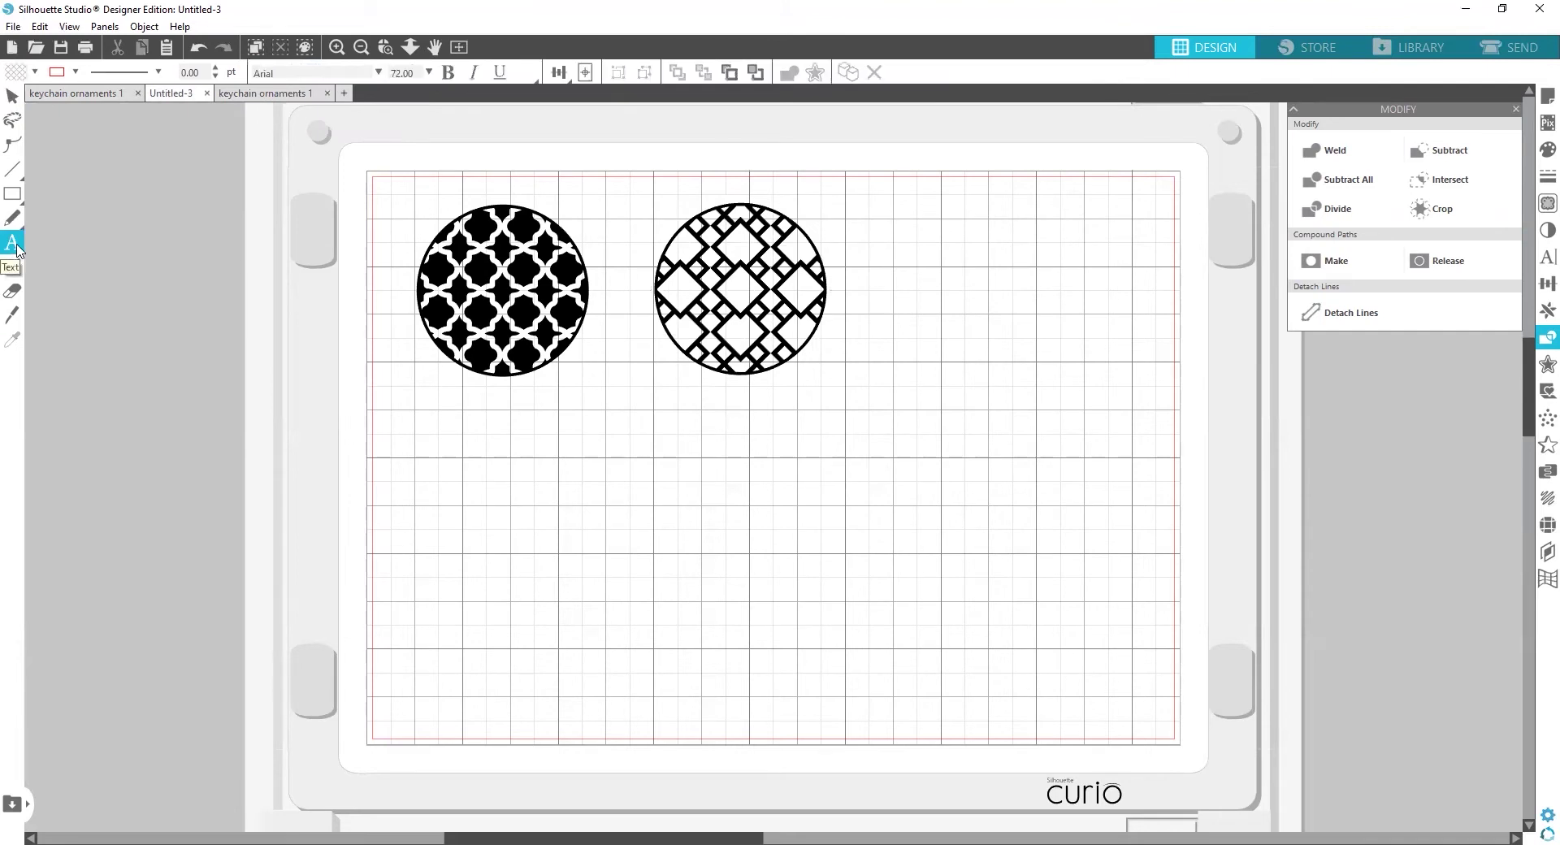
{"action": "left_click", "coordinate": [482, 494]}
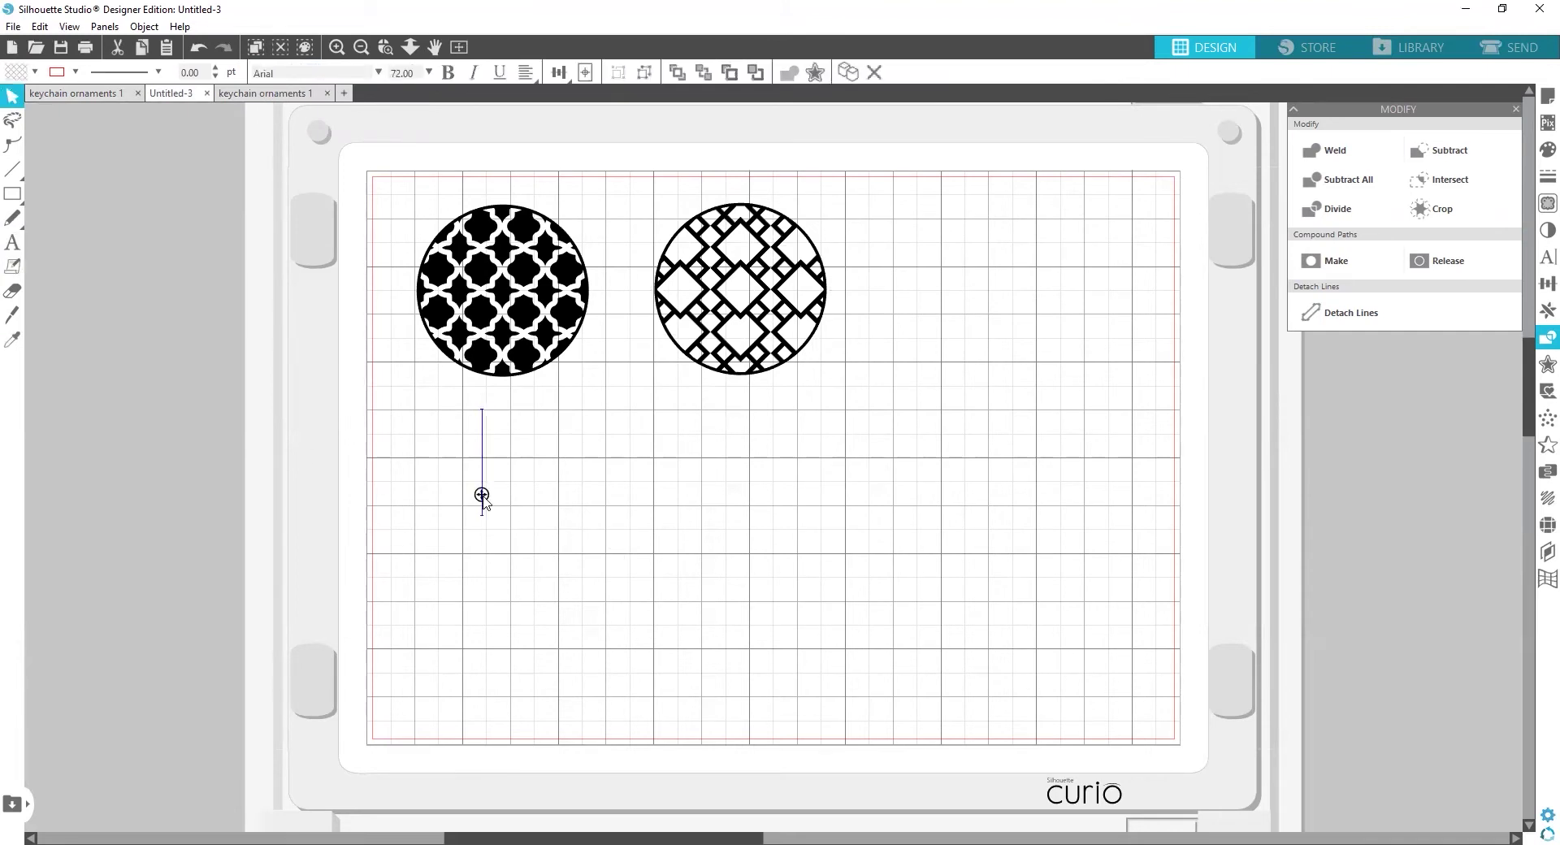
{"action": "type", "text": "E"}
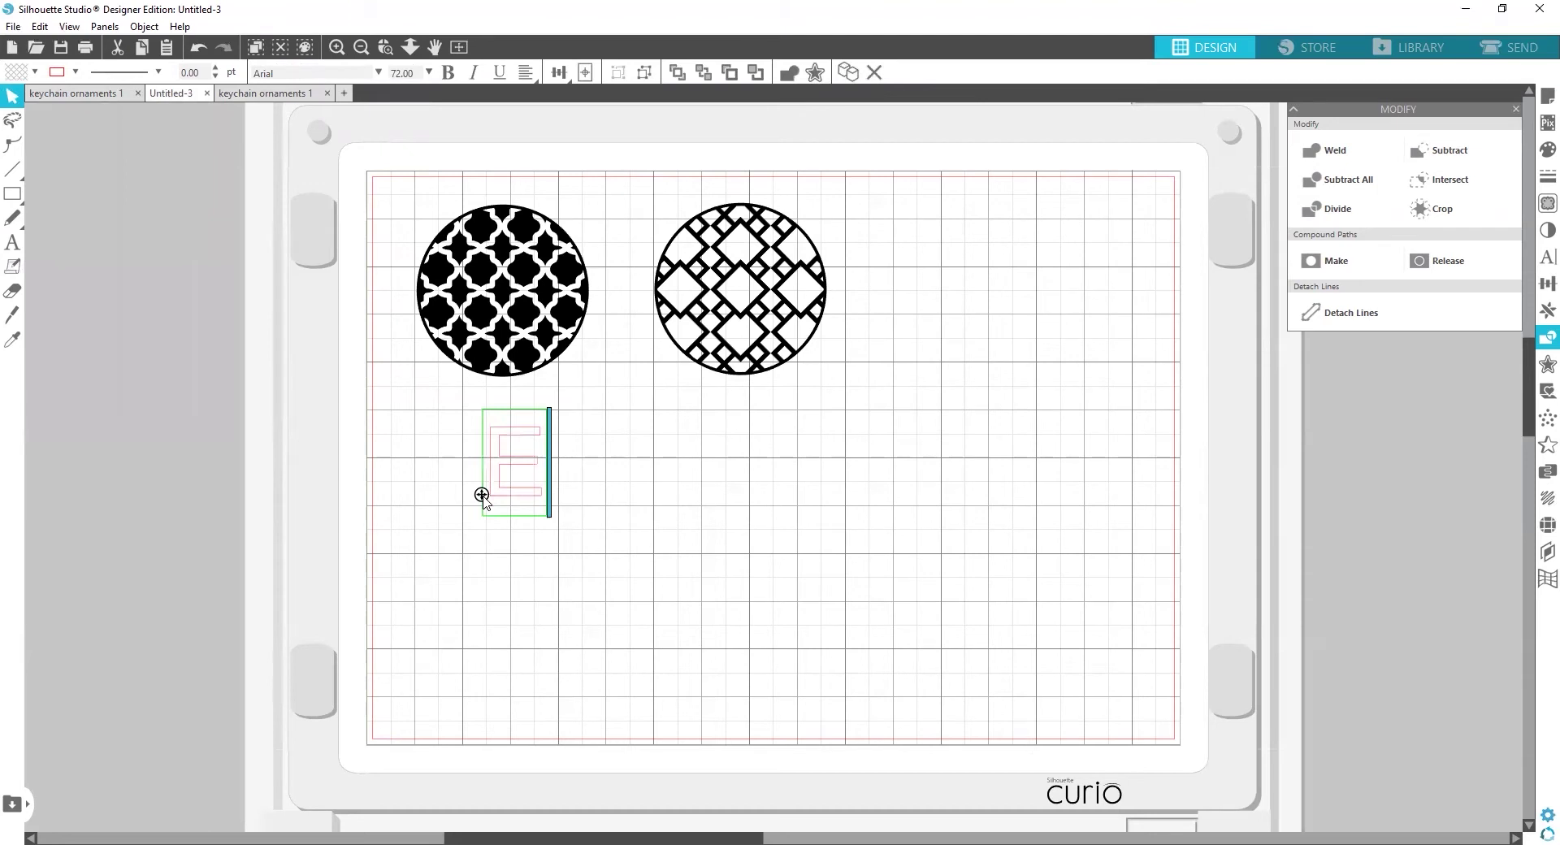
{"action": "type", "text": "lena"}
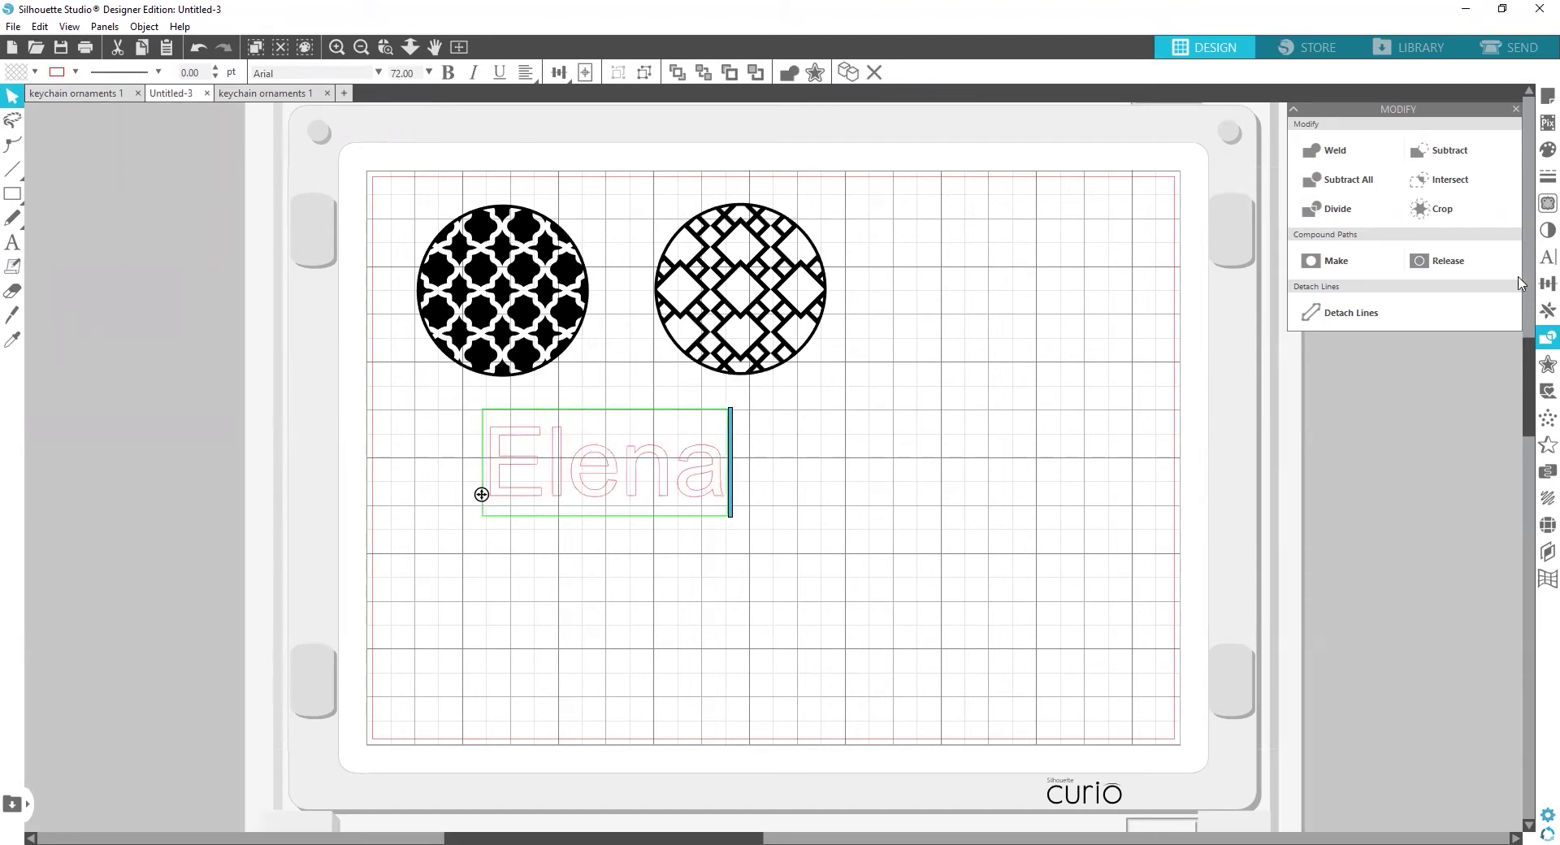
Step: Fill the whole name text with red
{"action": "left_click", "coordinate": [1537, 260]}
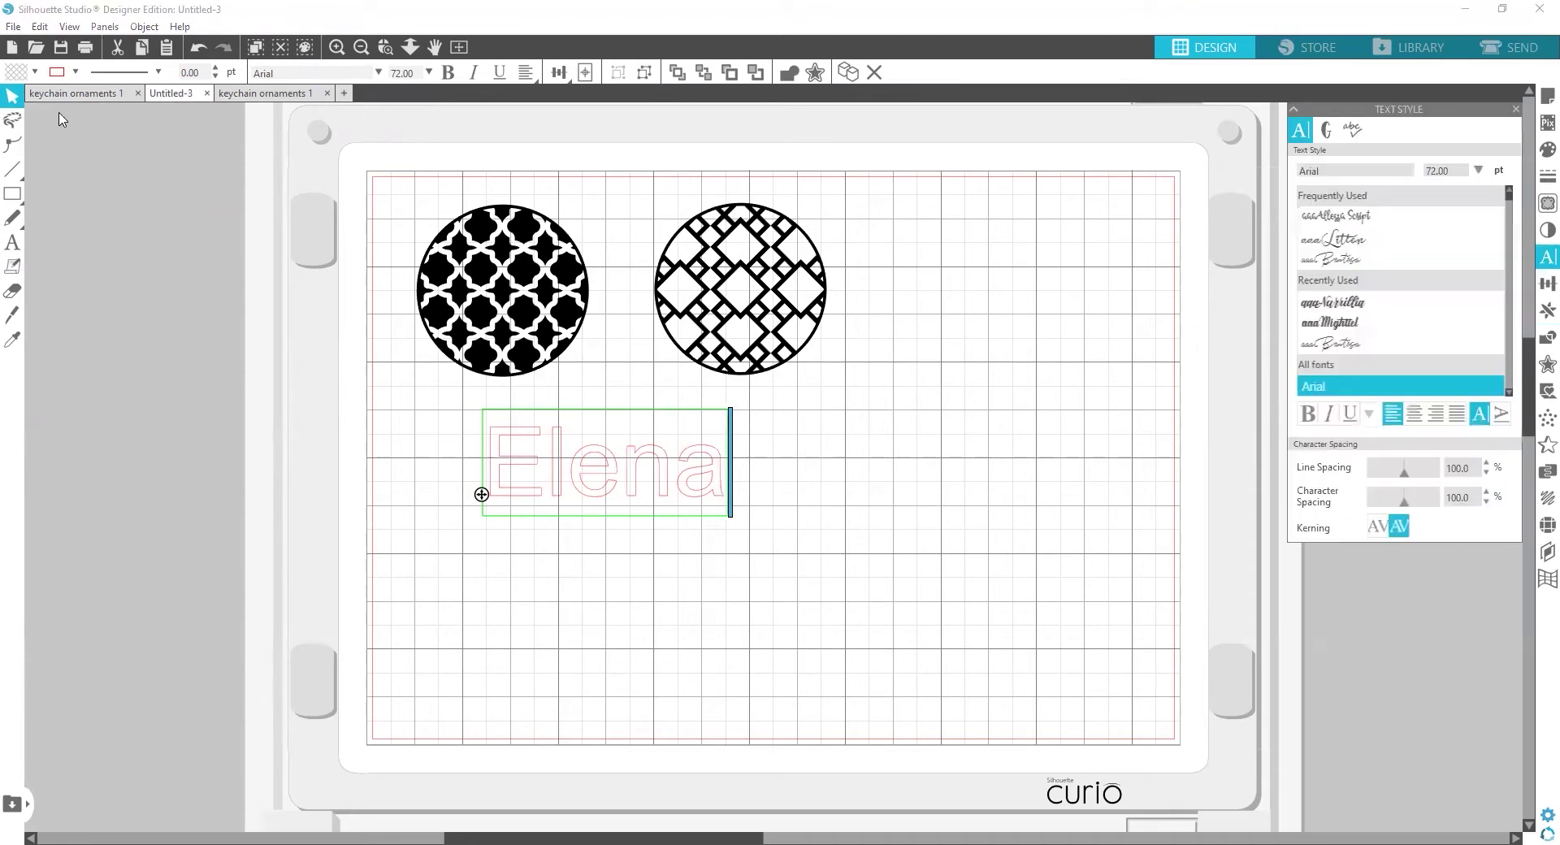
{"action": "left_click", "coordinate": [18, 74]}
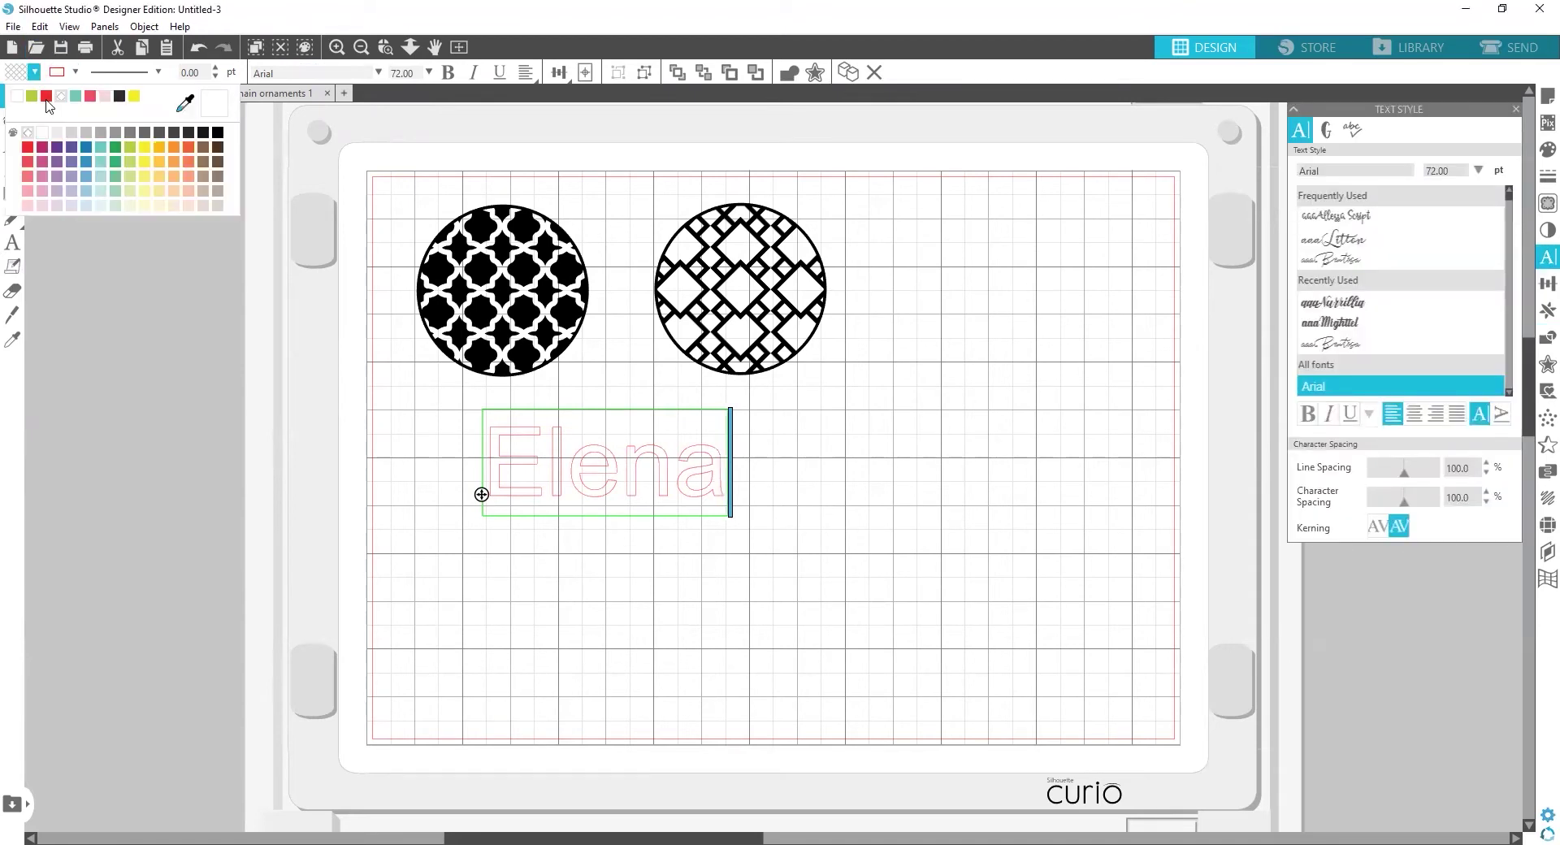
{"action": "left_click", "coordinate": [46, 97]}
{"action": "left_click_drag", "start_coordinate": [489, 456], "coordinate": [672, 440]}
{"action": "left_click", "coordinate": [17, 73]}
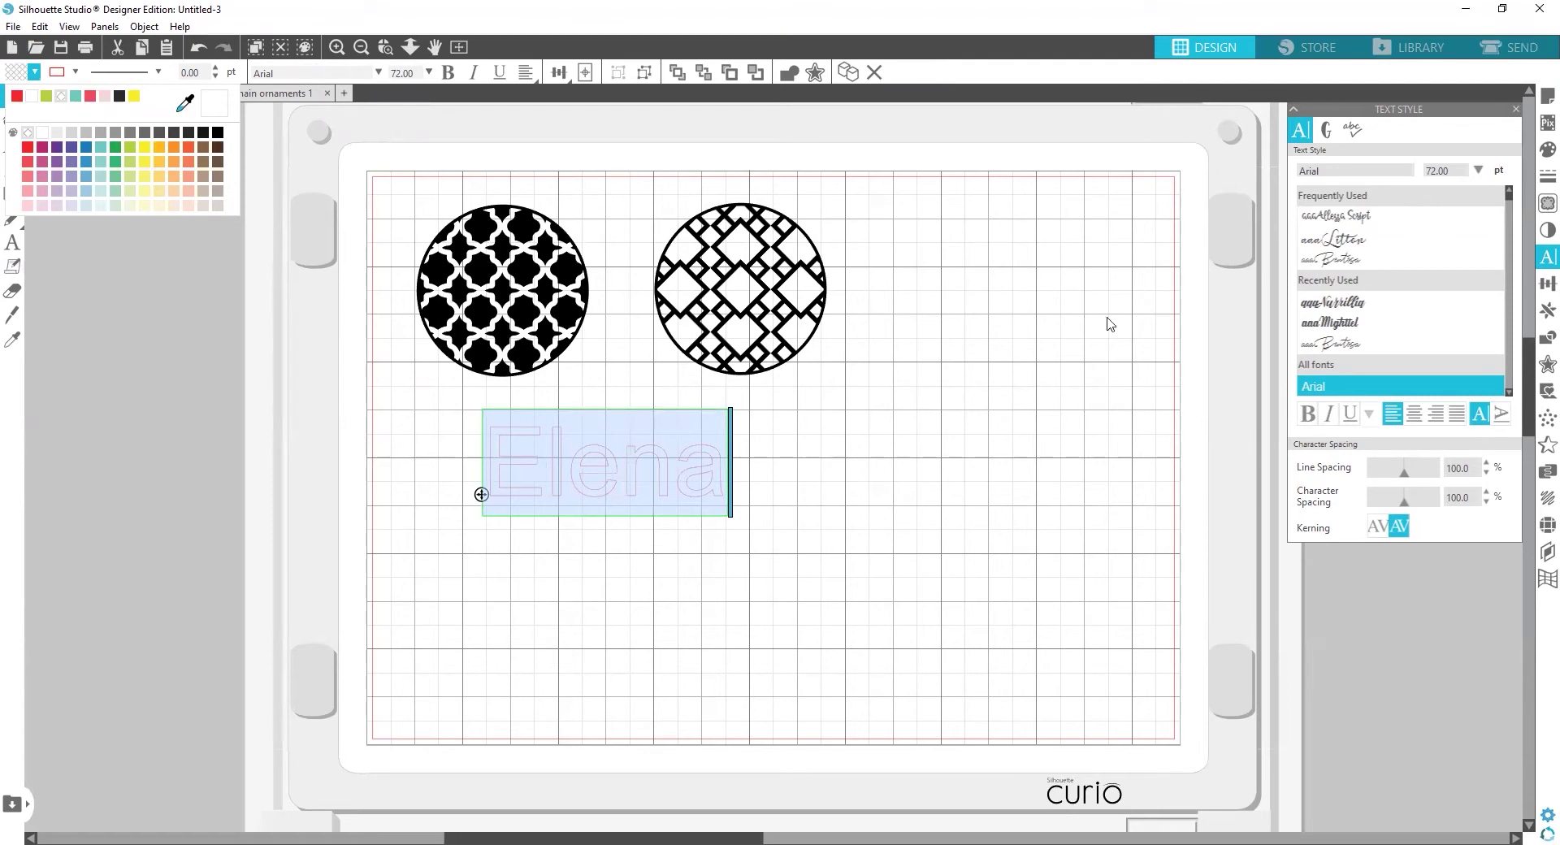
Step: Try several script fonts on the name text and set it to aaaMemories
{"action": "left_click", "coordinate": [1348, 239]}
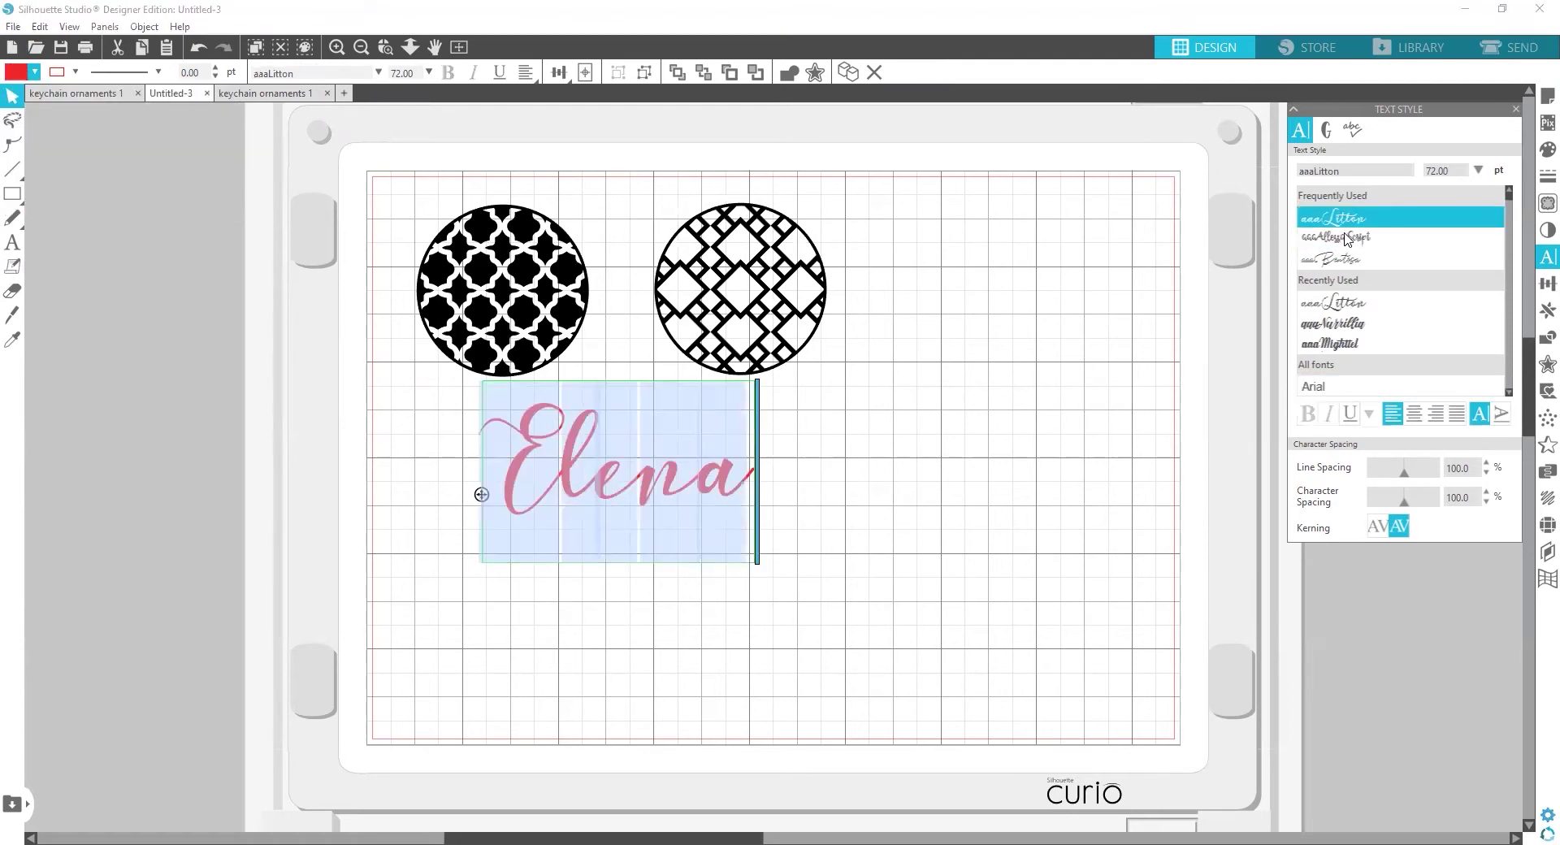
{"action": "scroll", "coordinate": [1349, 252], "scroll_direction": "down", "scroll_amount": 5}
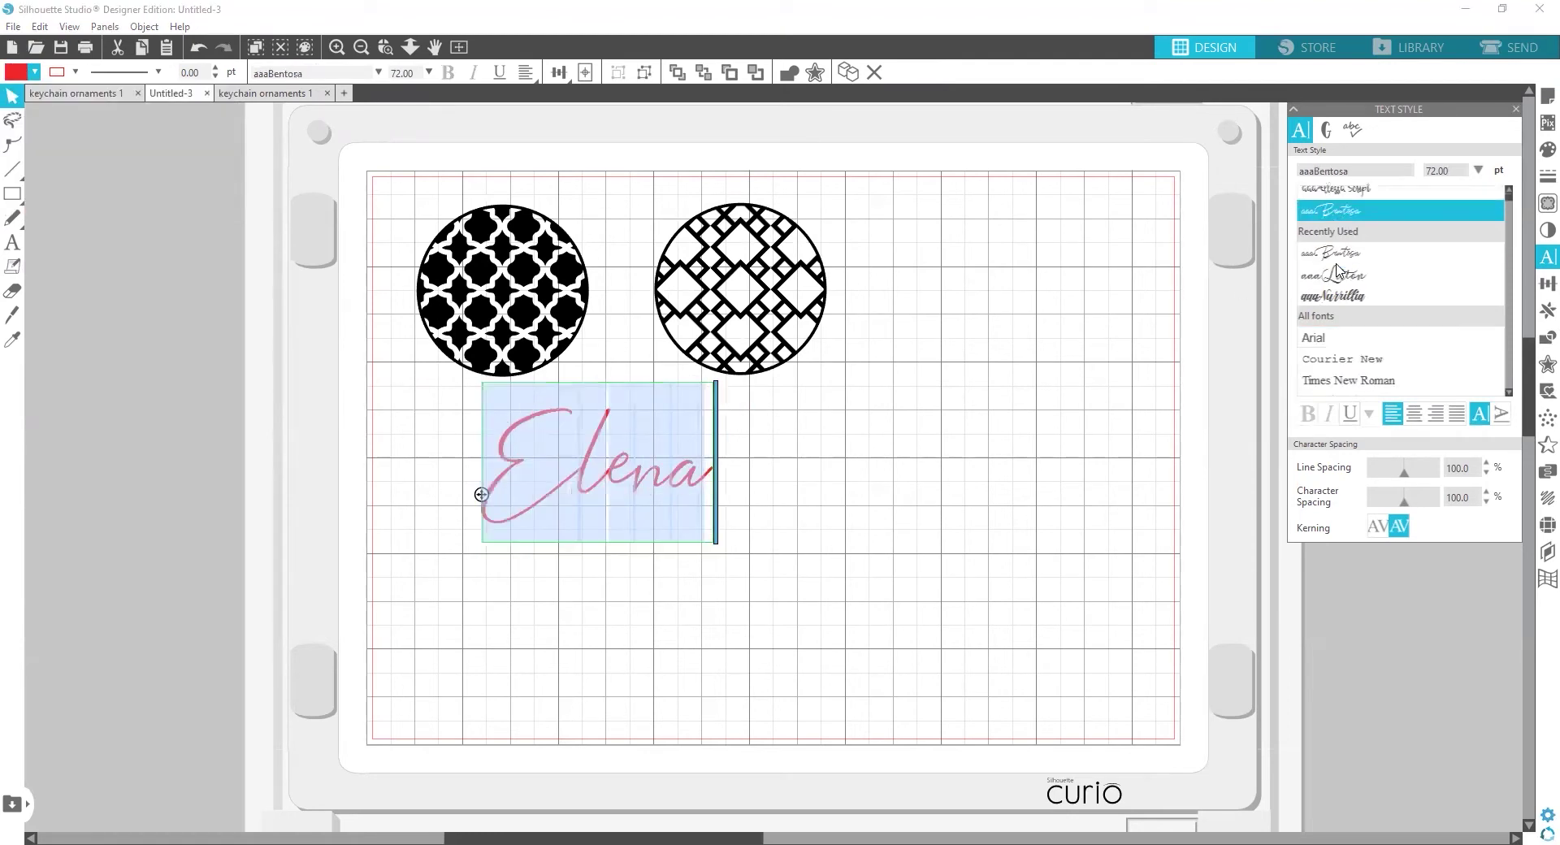
{"action": "left_click", "coordinate": [1318, 303]}
{"action": "scroll", "coordinate": [1320, 323], "scroll_direction": "down", "scroll_amount": 2}
{"action": "scroll", "coordinate": [1320, 348], "scroll_direction": "down", "scroll_amount": 2}
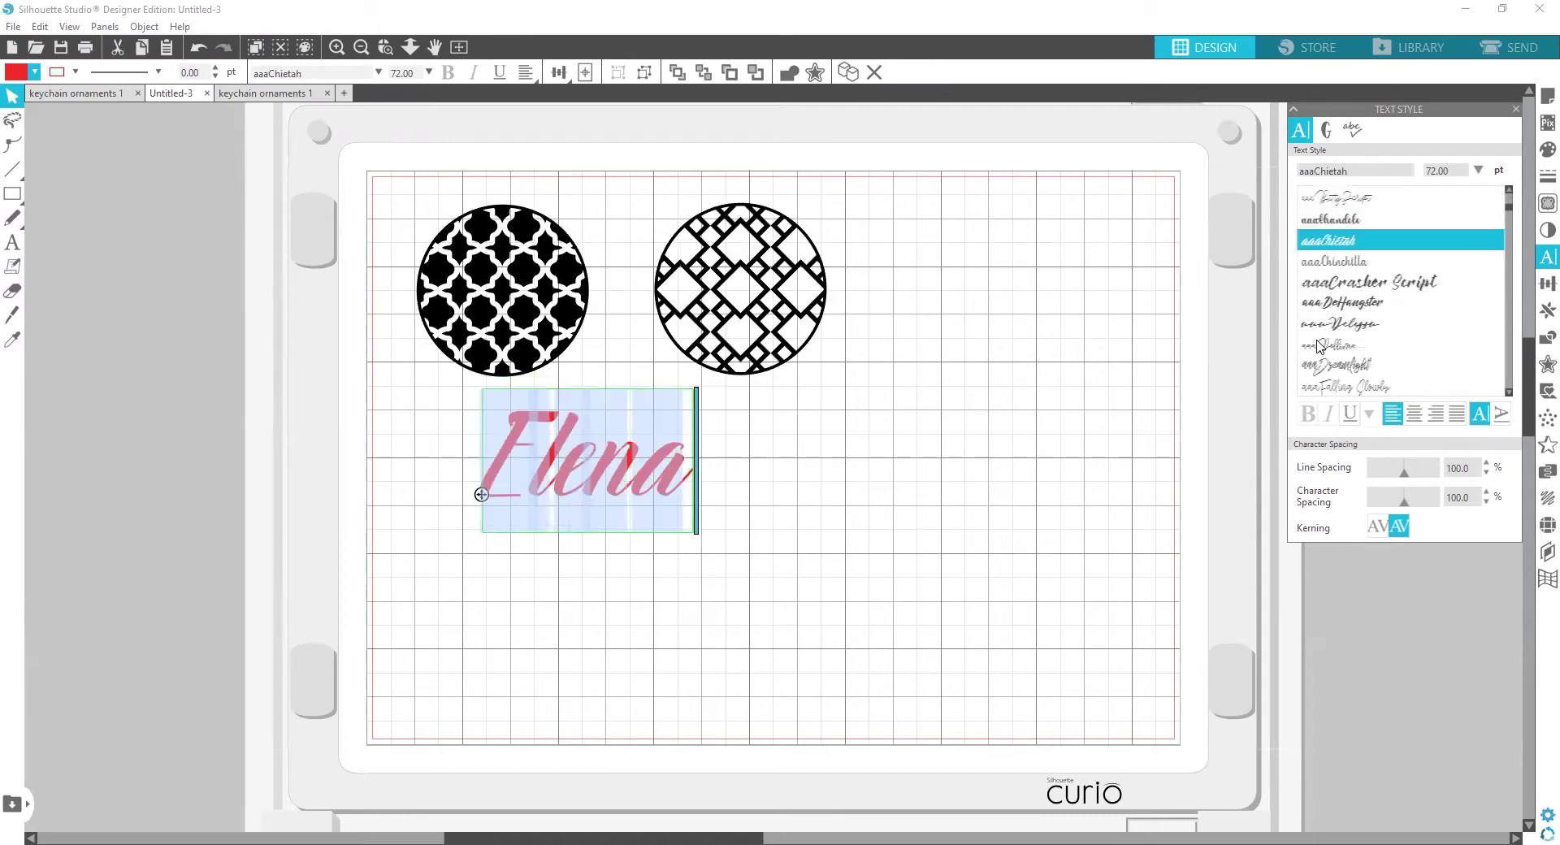
{"action": "scroll", "coordinate": [1323, 305], "scroll_direction": "down", "scroll_amount": 5}
{"action": "left_click", "coordinate": [1323, 250]}
{"action": "left_click", "coordinate": [1325, 313]}
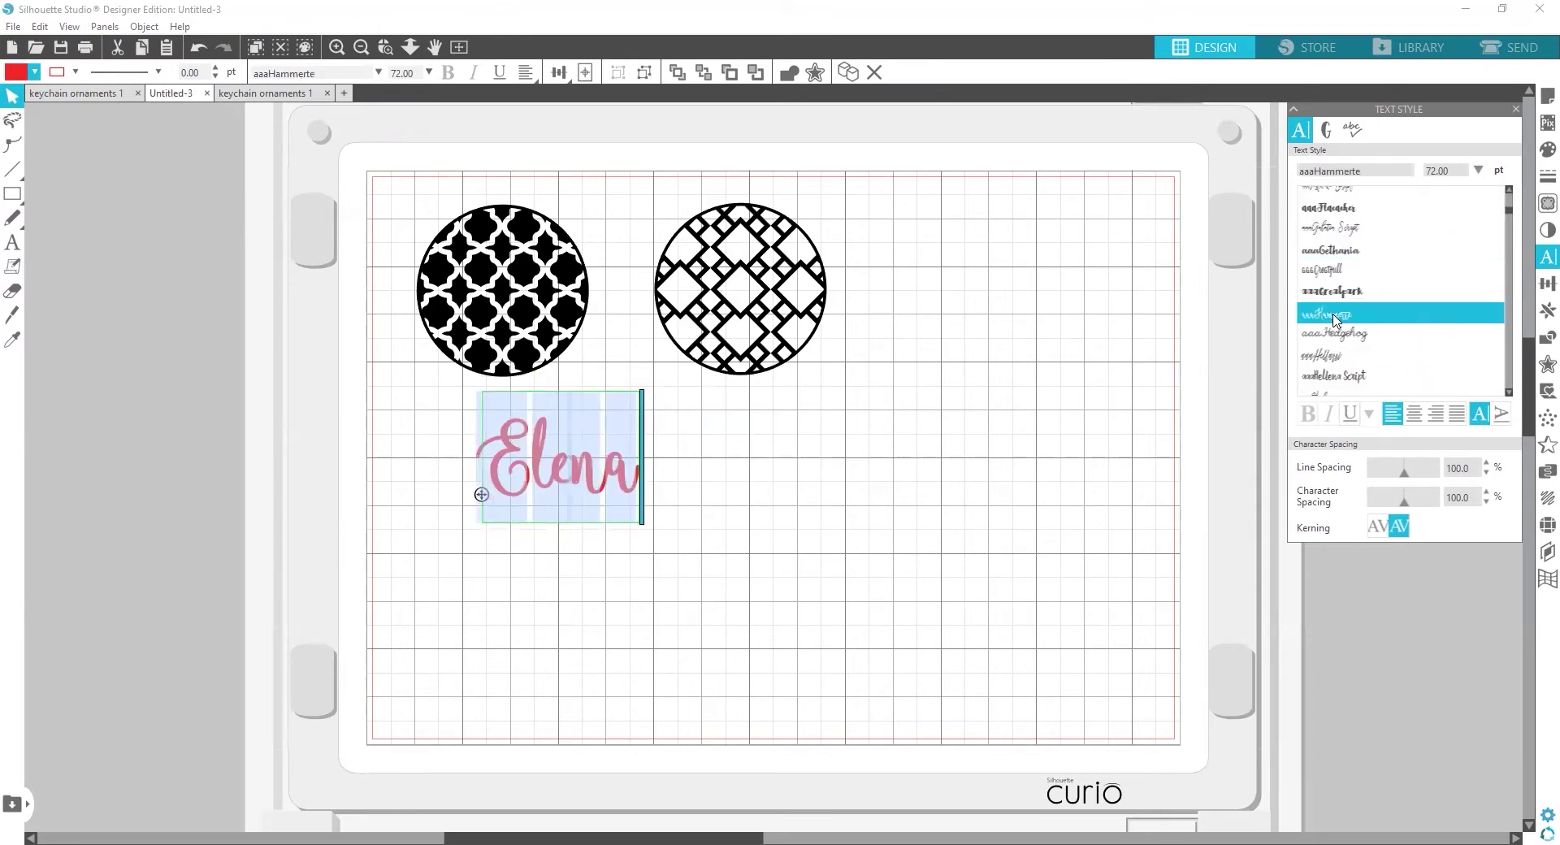
{"action": "left_click", "coordinate": [1321, 216]}
{"action": "scroll", "coordinate": [1317, 269], "scroll_direction": "down", "scroll_amount": 2}
{"action": "left_click", "coordinate": [1314, 266]}
{"action": "scroll", "coordinate": [1316, 280], "scroll_direction": "down", "scroll_amount": 3}
{"action": "left_click", "coordinate": [1329, 317]}
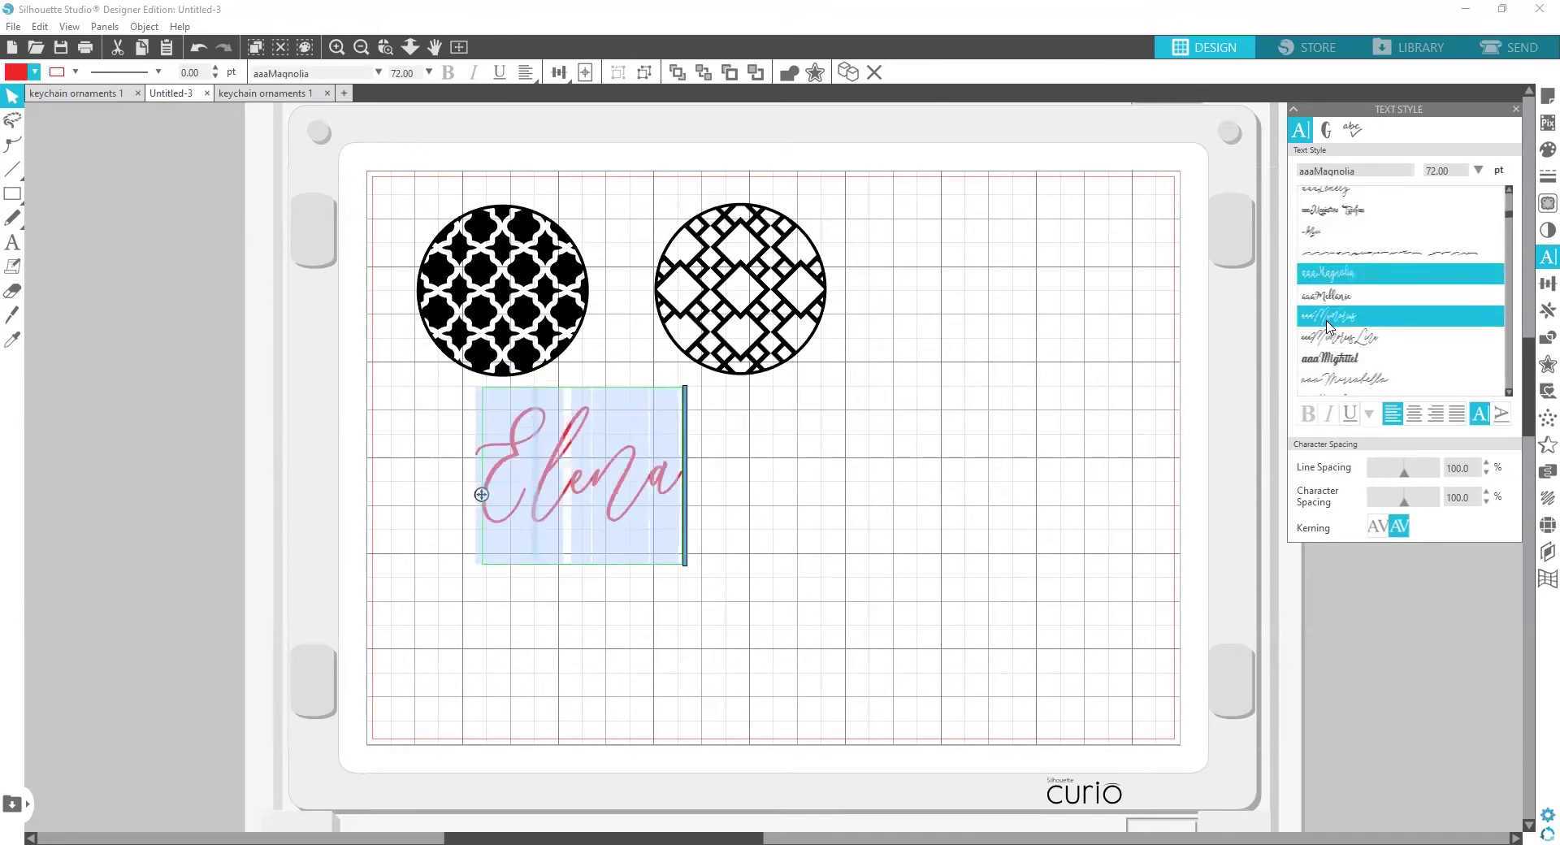
{"action": "left_click", "coordinate": [1335, 333]}
{"action": "left_click", "coordinate": [1332, 317]}
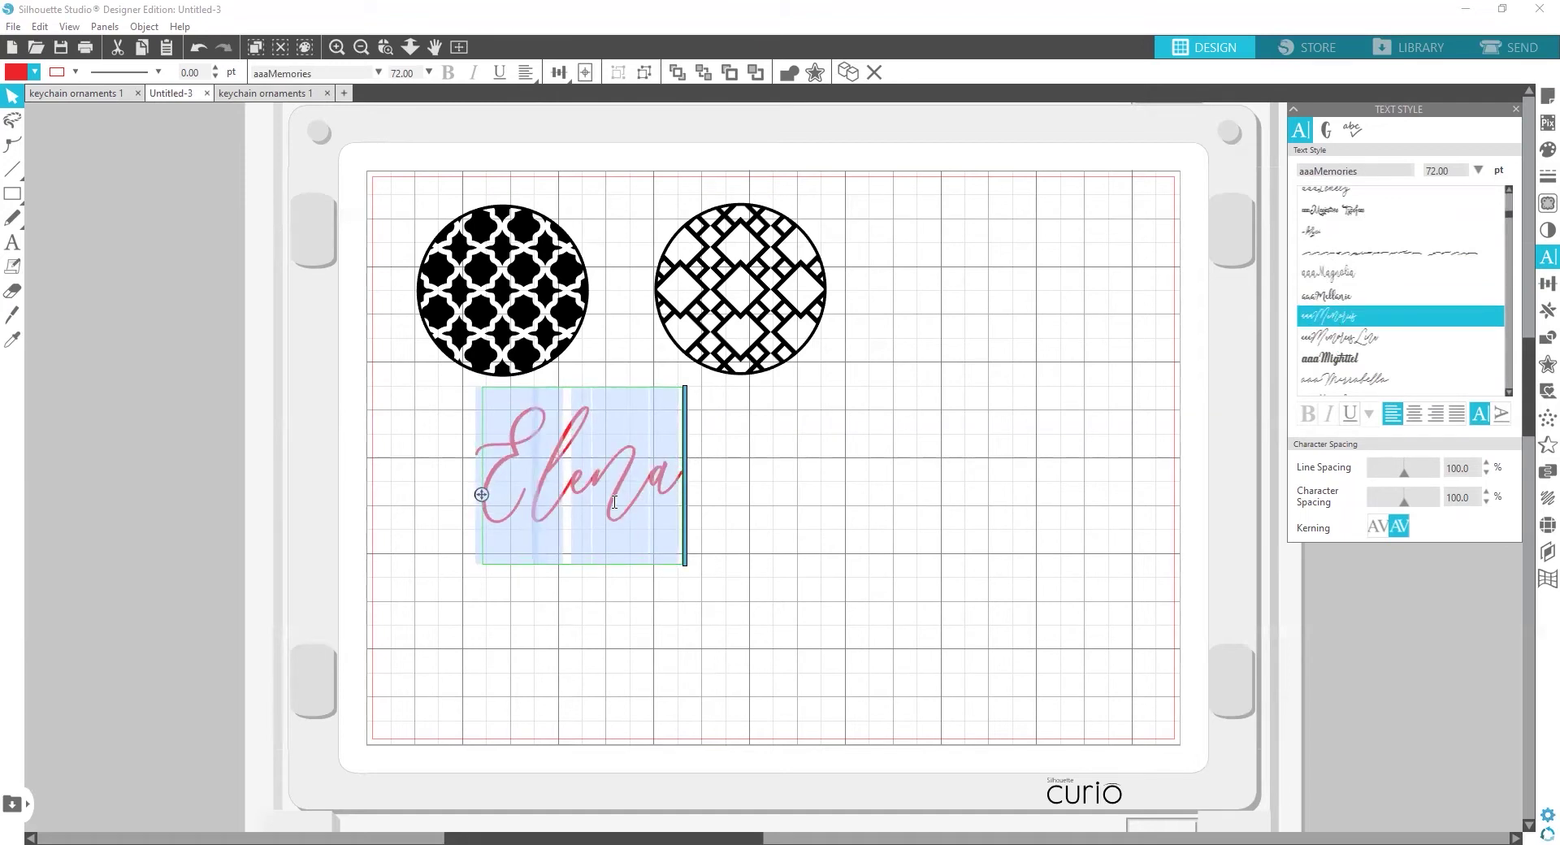
{"action": "left_click", "coordinate": [748, 516]}
Step: Move the name onto the quatrefoil circle and scale it down to about 48 pt so it fits centered inside
{"action": "left_click_drag", "start_coordinate": [616, 485], "coordinate": [550, 287]}
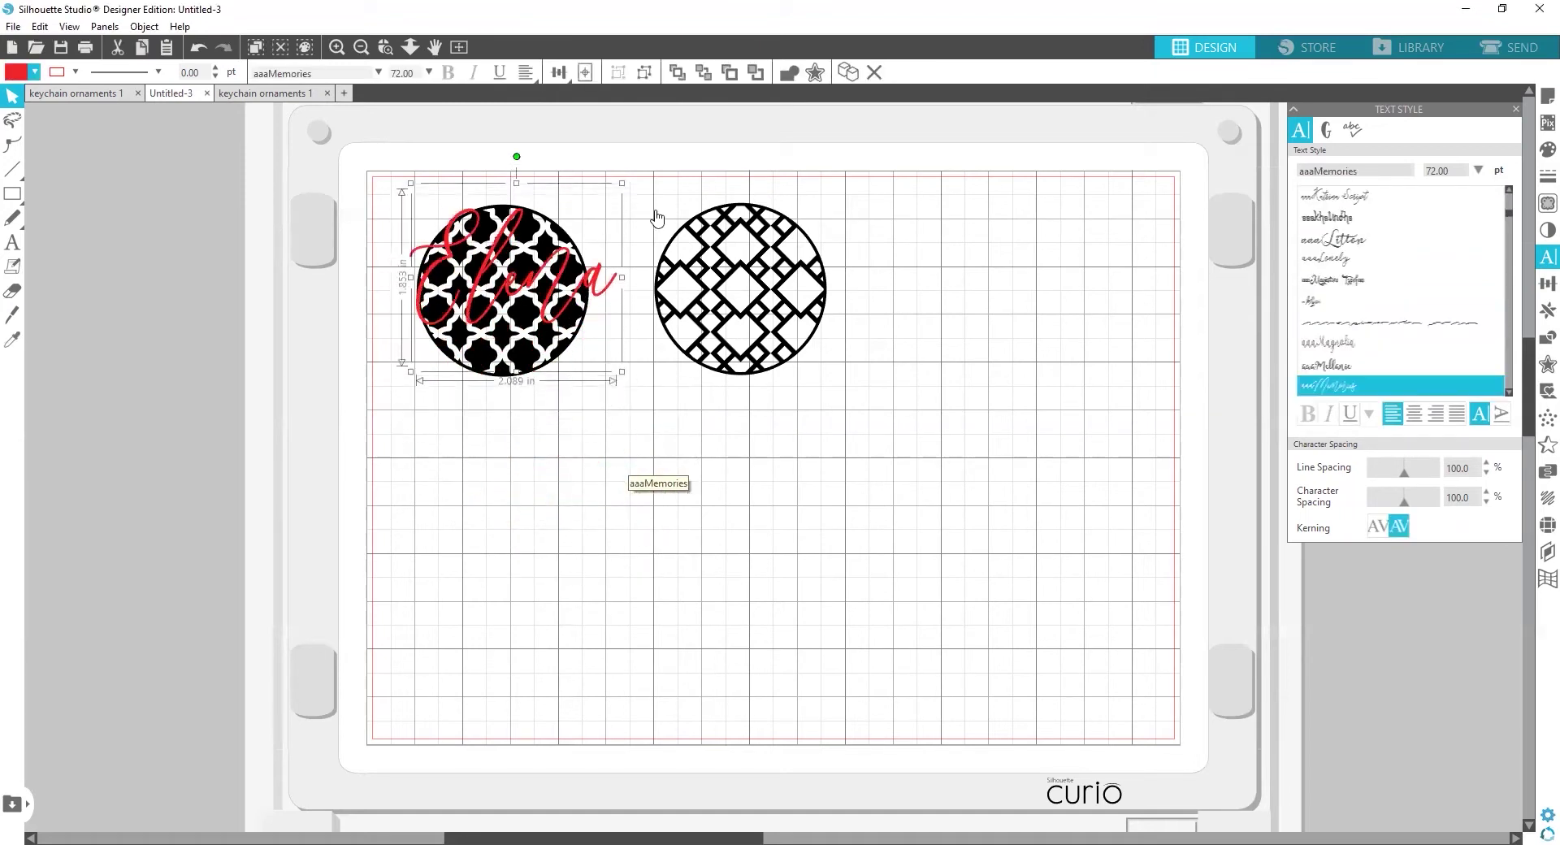
{"action": "left_click_drag", "start_coordinate": [622, 183], "coordinate": [567, 231]}
{"action": "left_click_drag", "start_coordinate": [519, 303], "coordinate": [536, 290]}
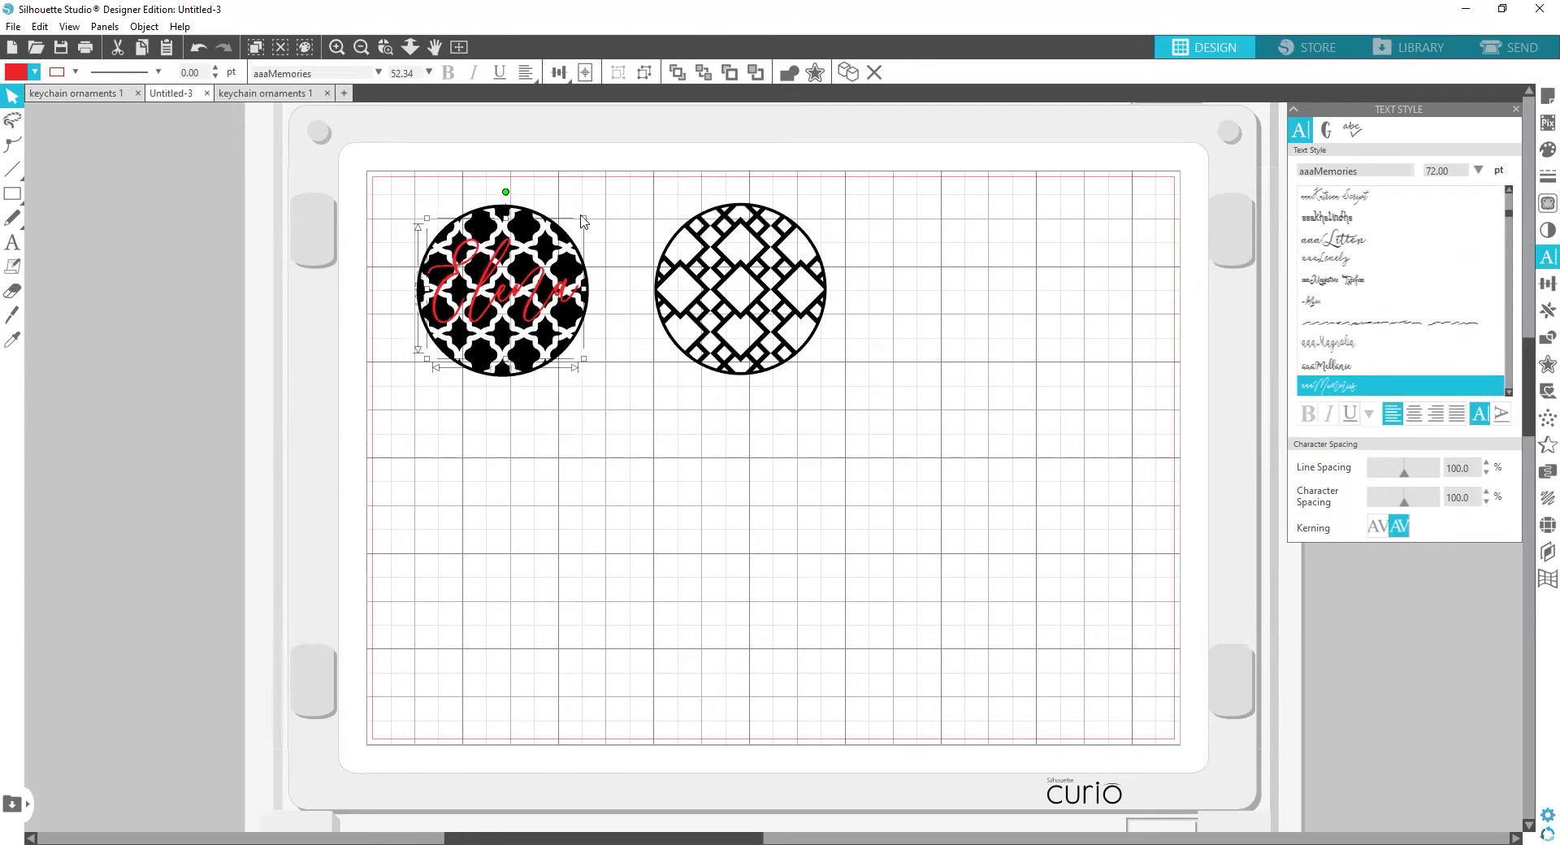
{"action": "left_click_drag", "start_coordinate": [582, 221], "coordinate": [573, 229]}
{"action": "left_click_drag", "start_coordinate": [532, 296], "coordinate": [534, 293]}
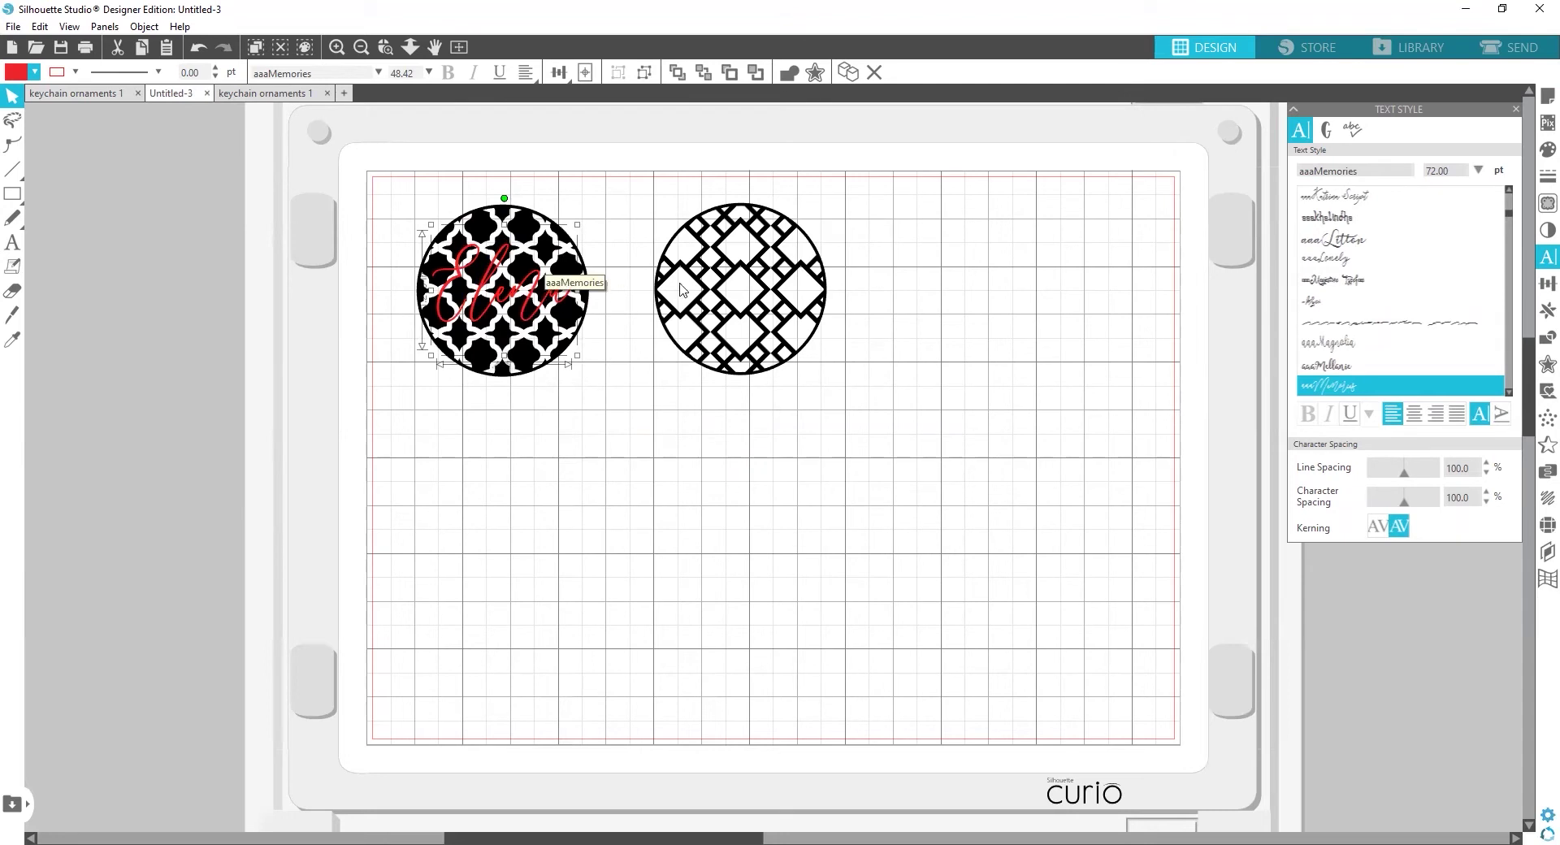
Step: Weld the name's script letters together and make them a compound path
{"action": "left_click", "coordinate": [1538, 343]}
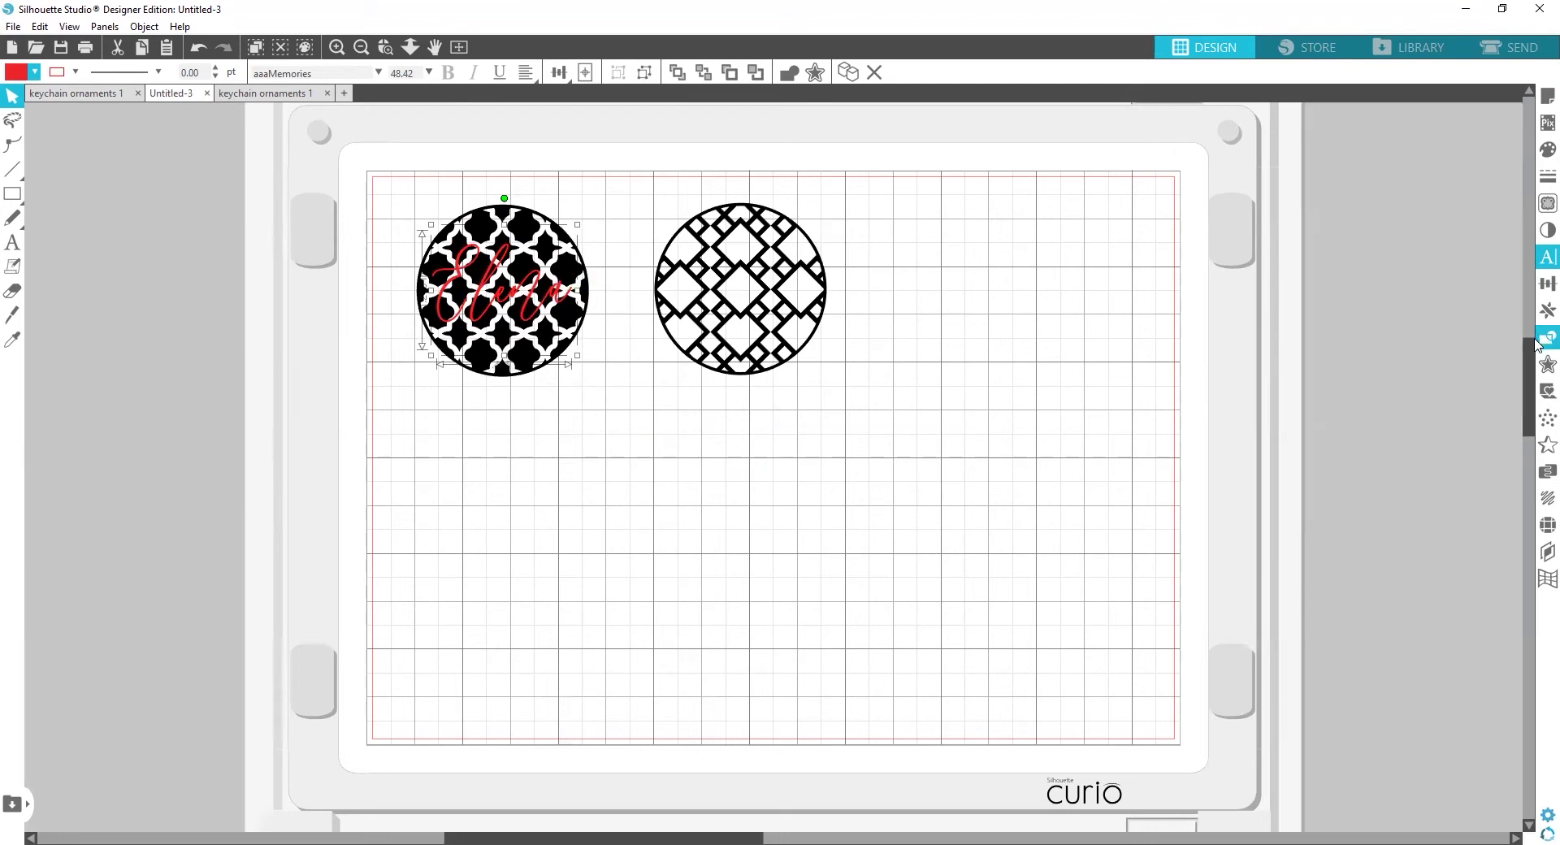
{"action": "left_click", "coordinate": [1331, 150]}
{"action": "left_click", "coordinate": [1328, 261]}
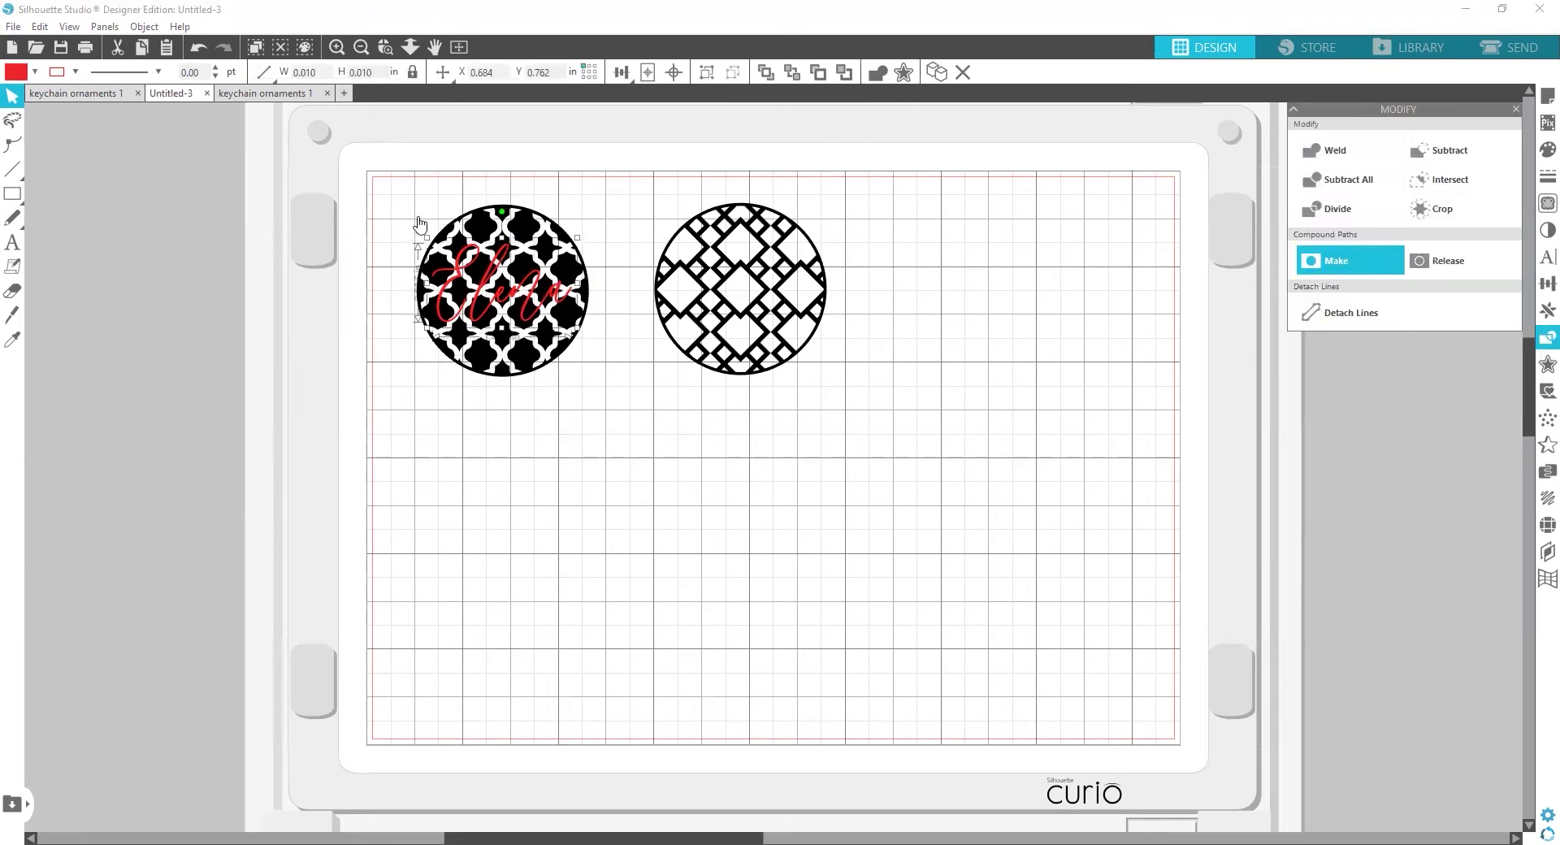
{"action": "left_click", "coordinate": [441, 256]}
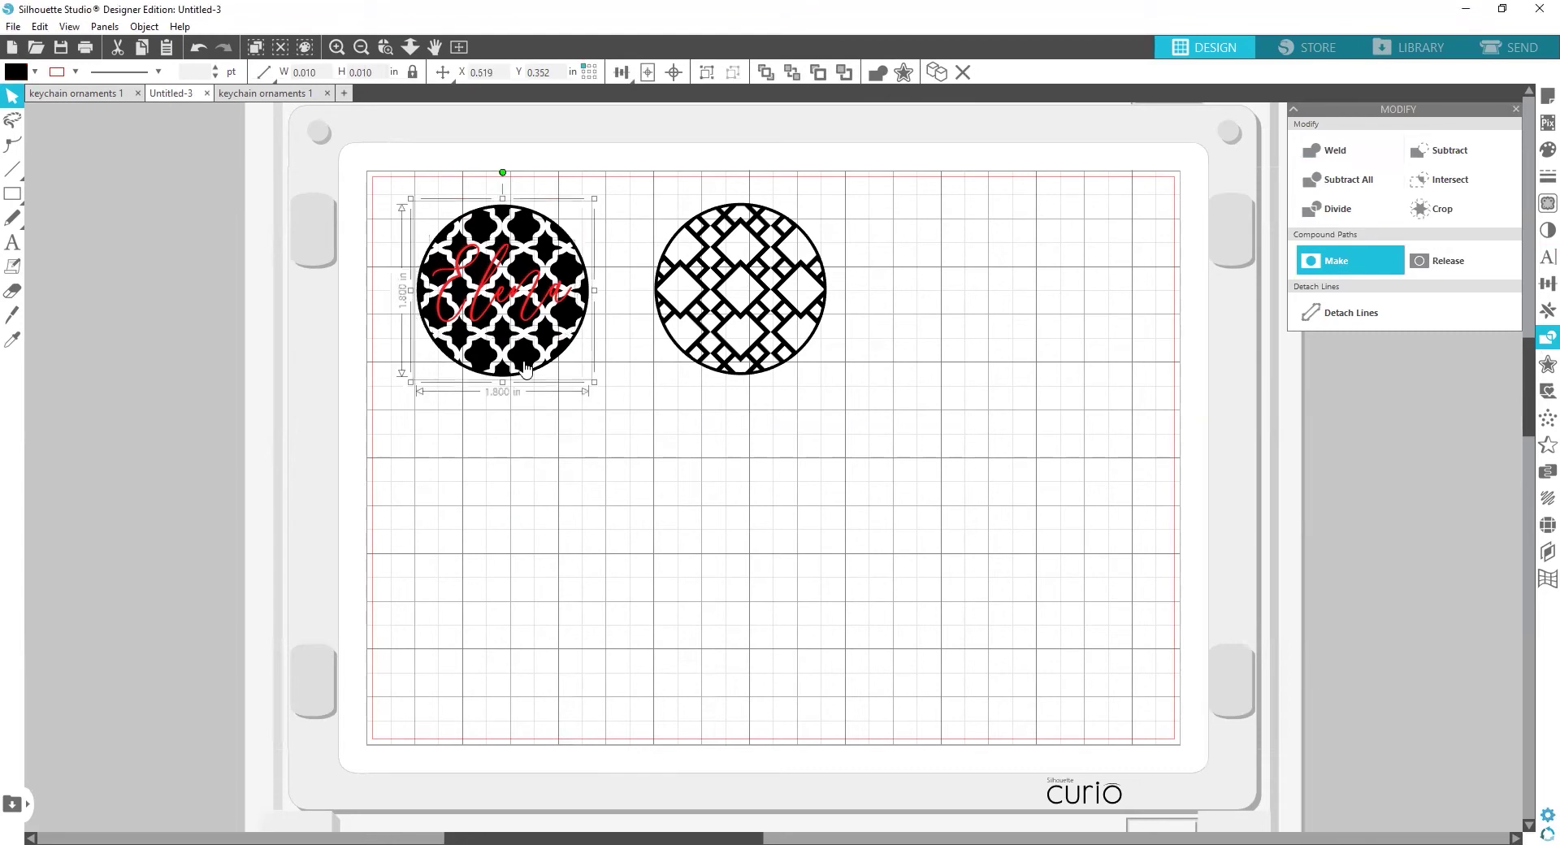
Step: Center the red name on the quatrefoil circle and create a narrow rounded offset around the name
{"action": "left_click", "coordinate": [1539, 284]}
{"action": "left_click", "coordinate": [1445, 179]}
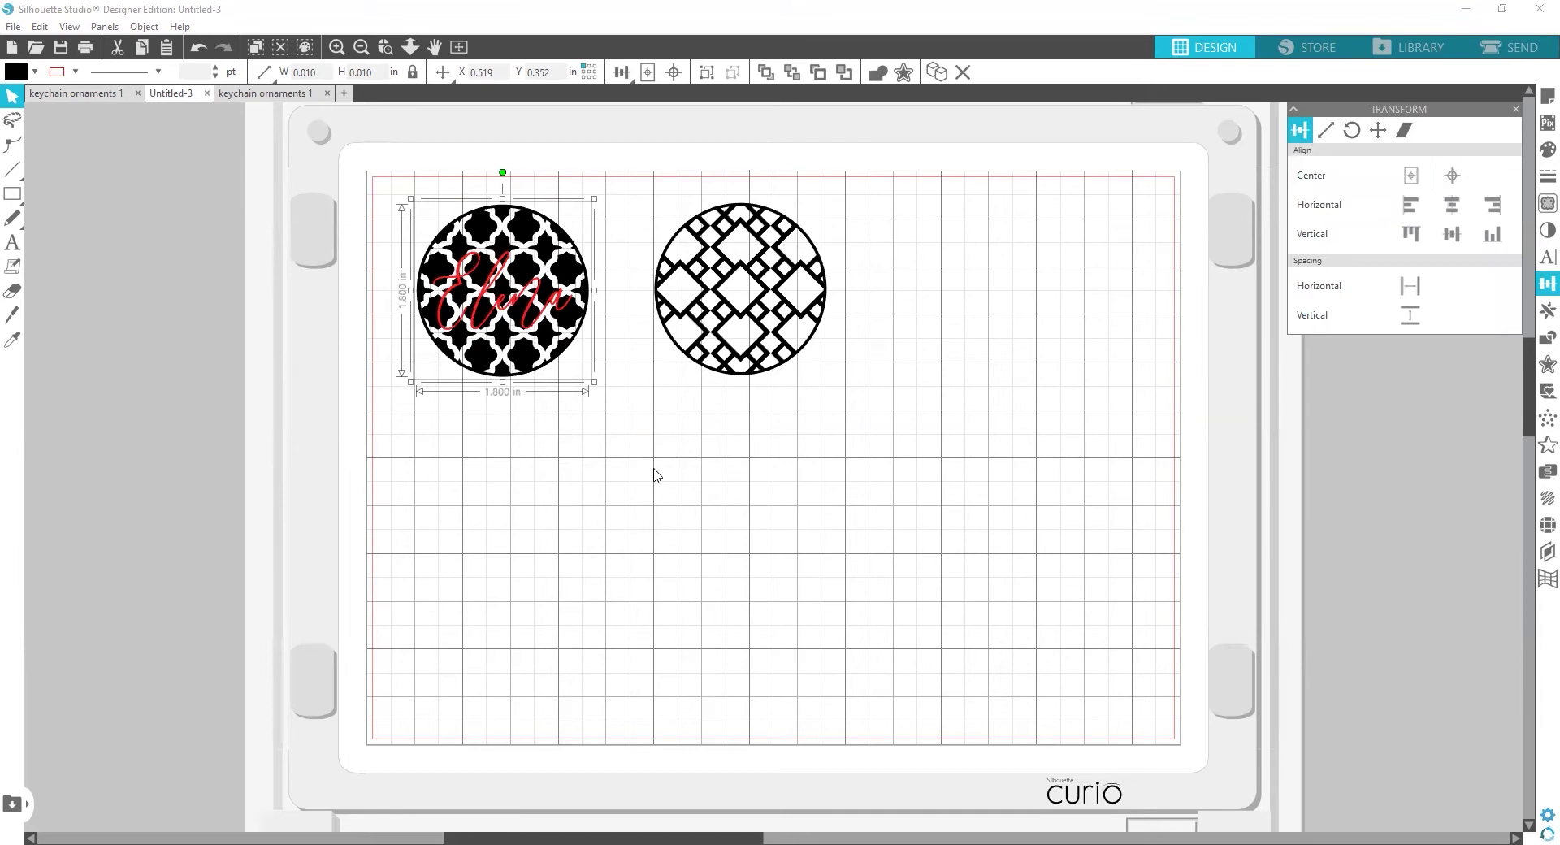
{"action": "left_click", "coordinate": [552, 303]}
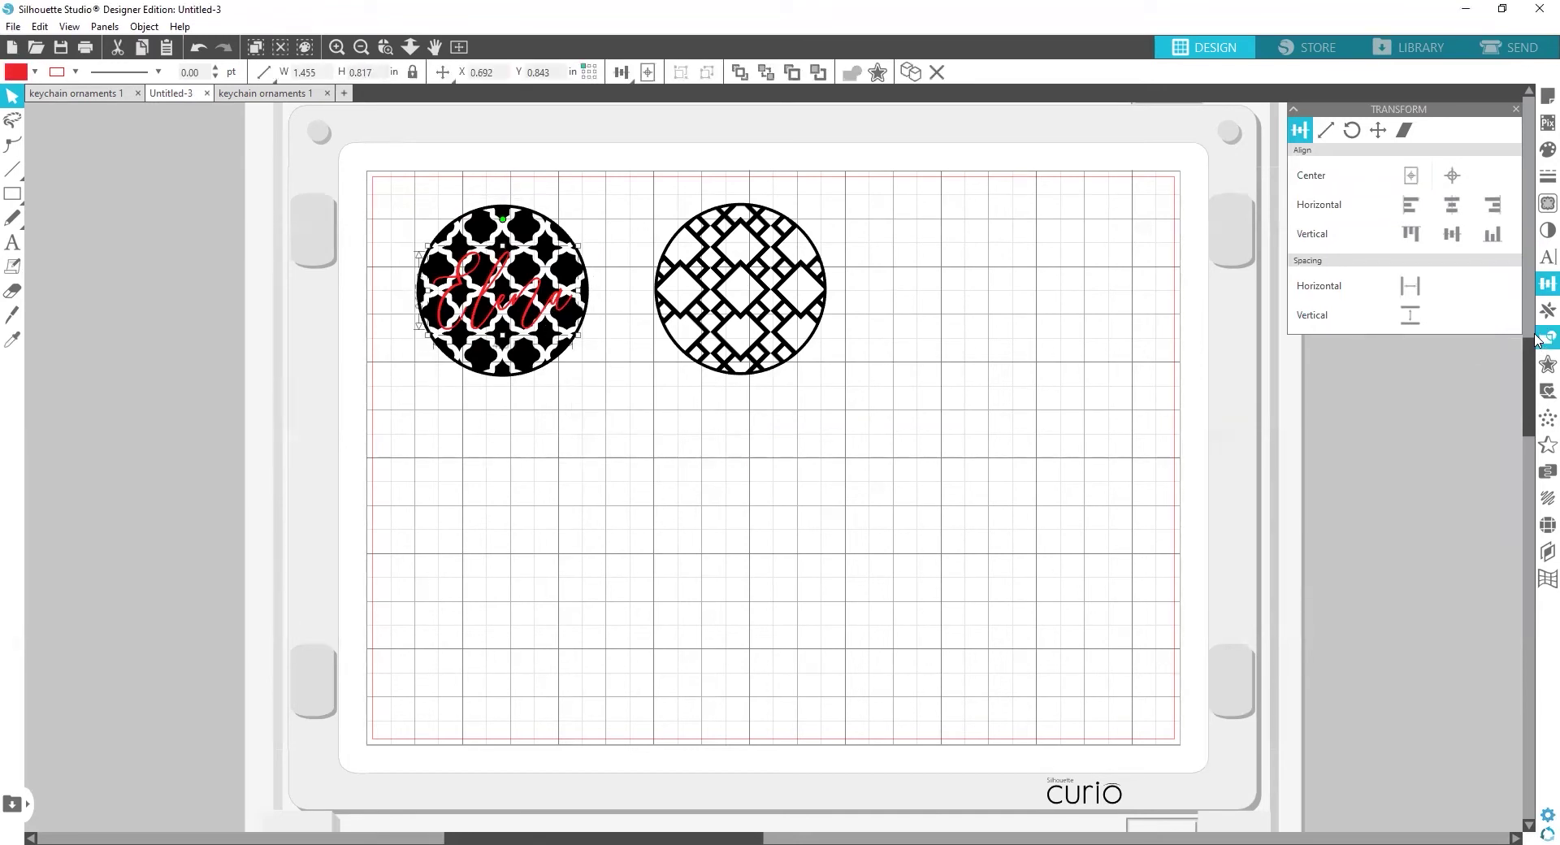
{"action": "left_click", "coordinate": [1538, 367]}
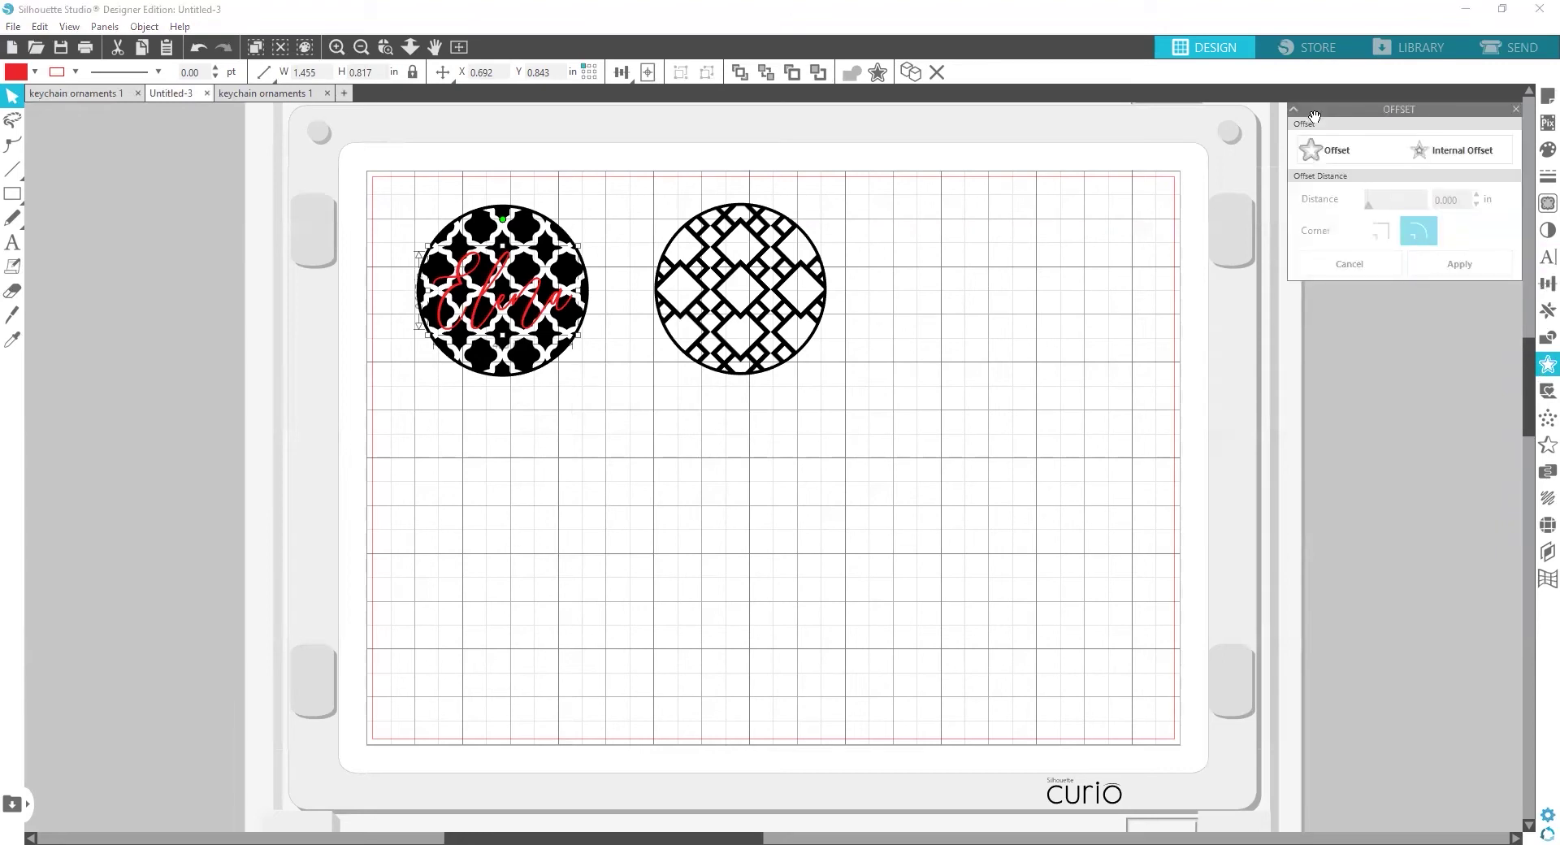
{"action": "left_click", "coordinate": [1332, 162]}
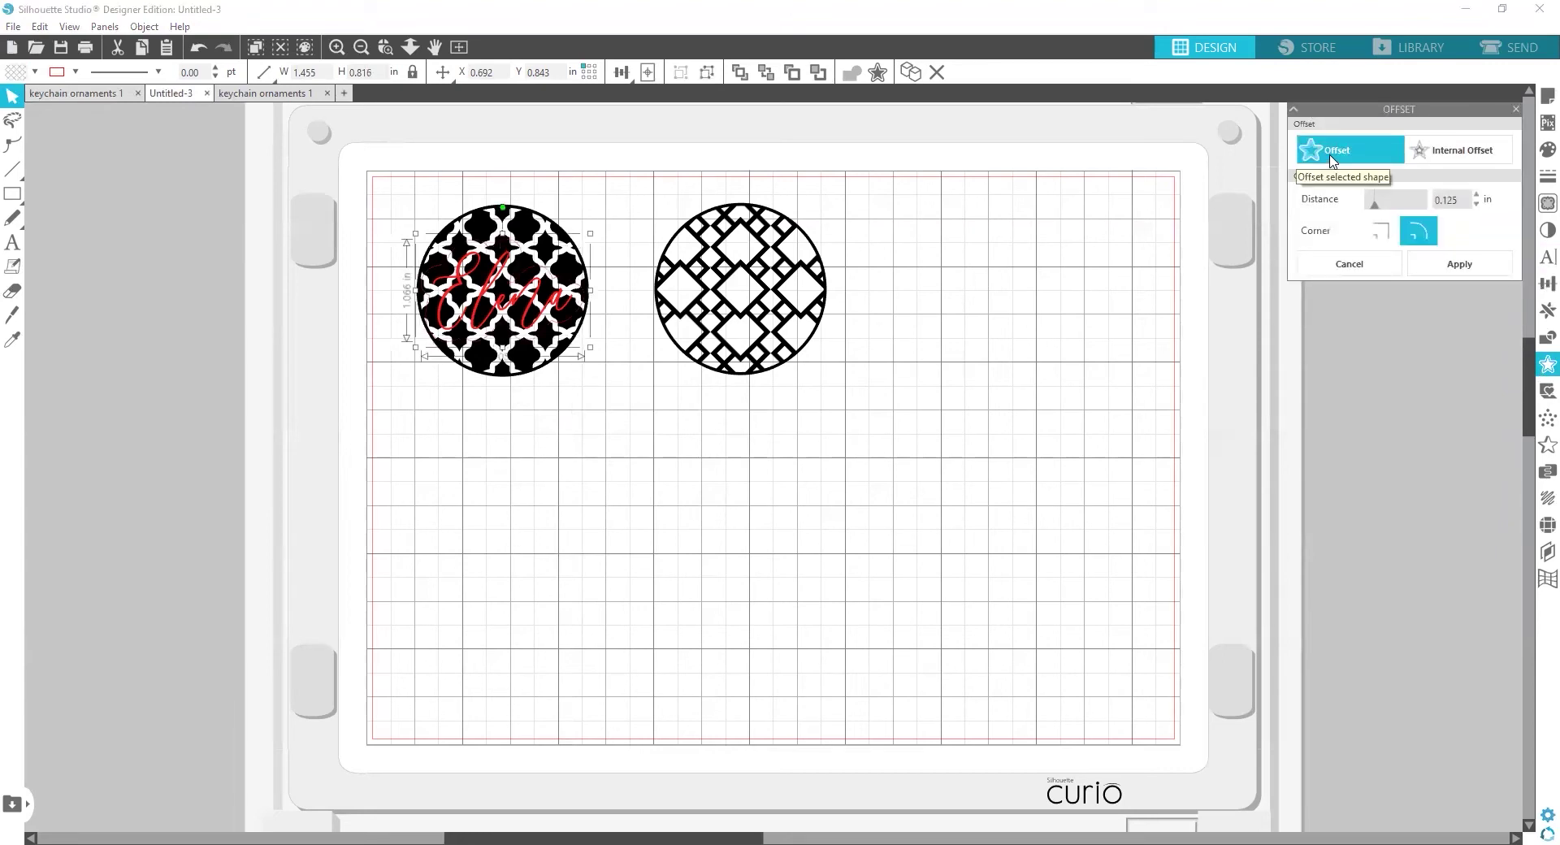
{"action": "scroll", "coordinate": [566, 322], "scroll_direction": "up", "scroll_amount": 5}
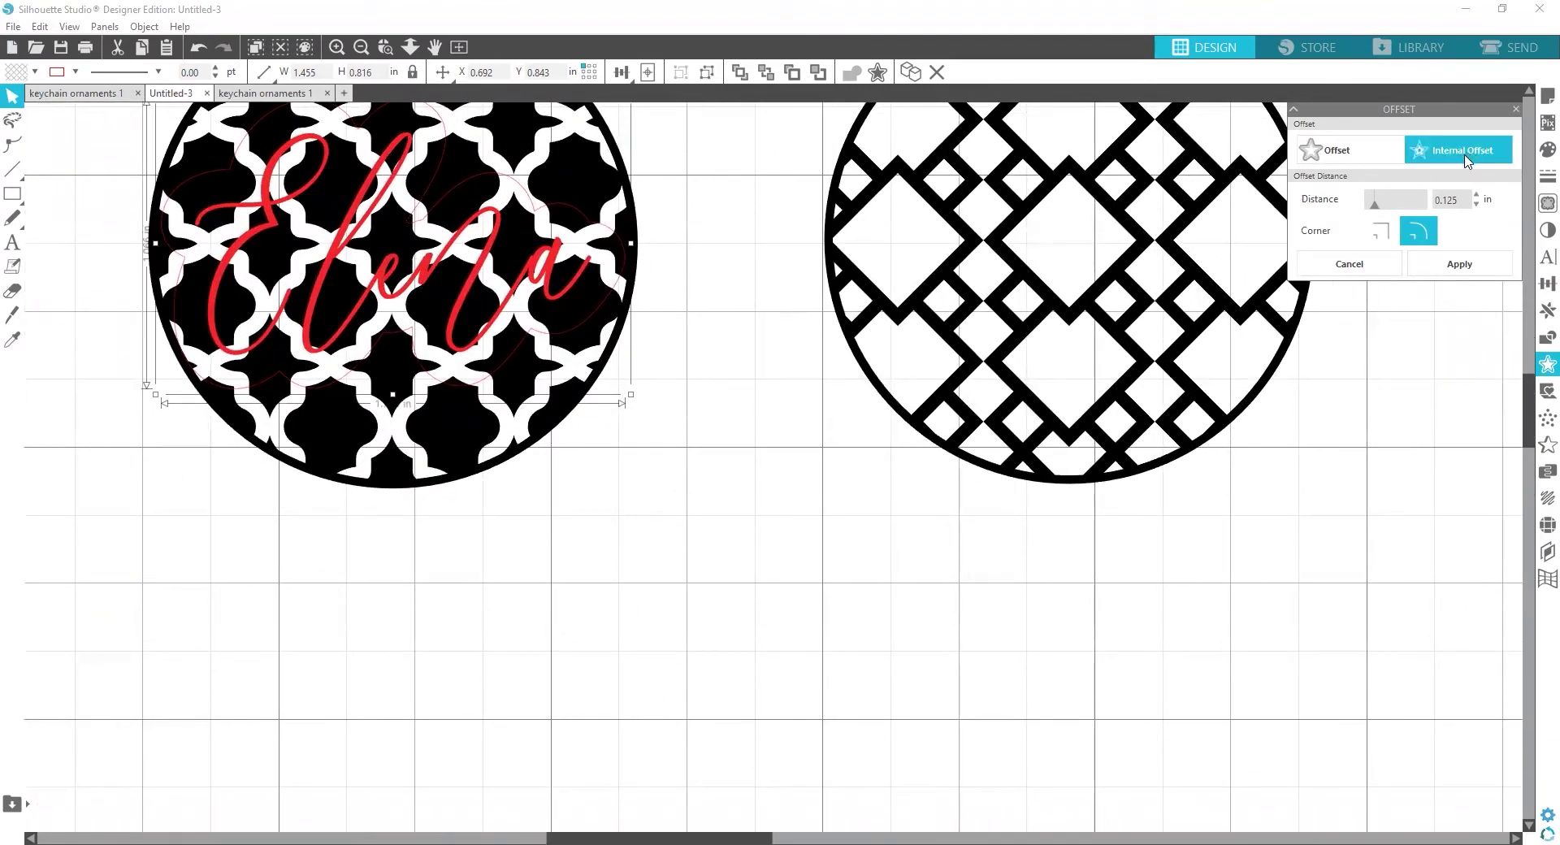
{"action": "left_click_drag", "start_coordinate": [1376, 210], "coordinate": [1370, 205]}
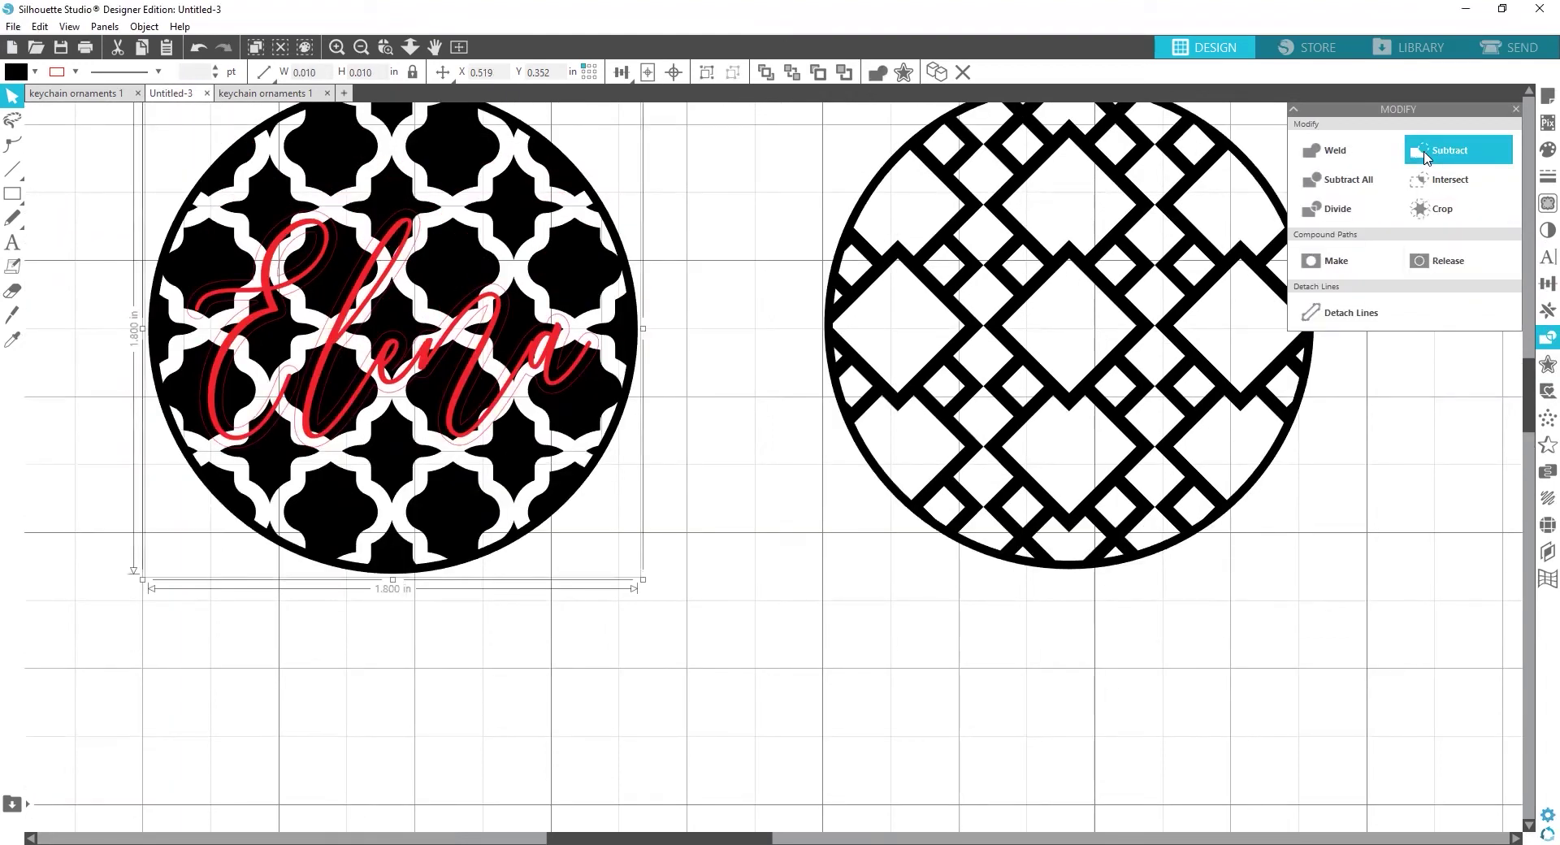
Step: Subtract the name's offset from the quatrefoil circle and move the red name below the circle
{"action": "left_click", "coordinate": [1427, 154]}
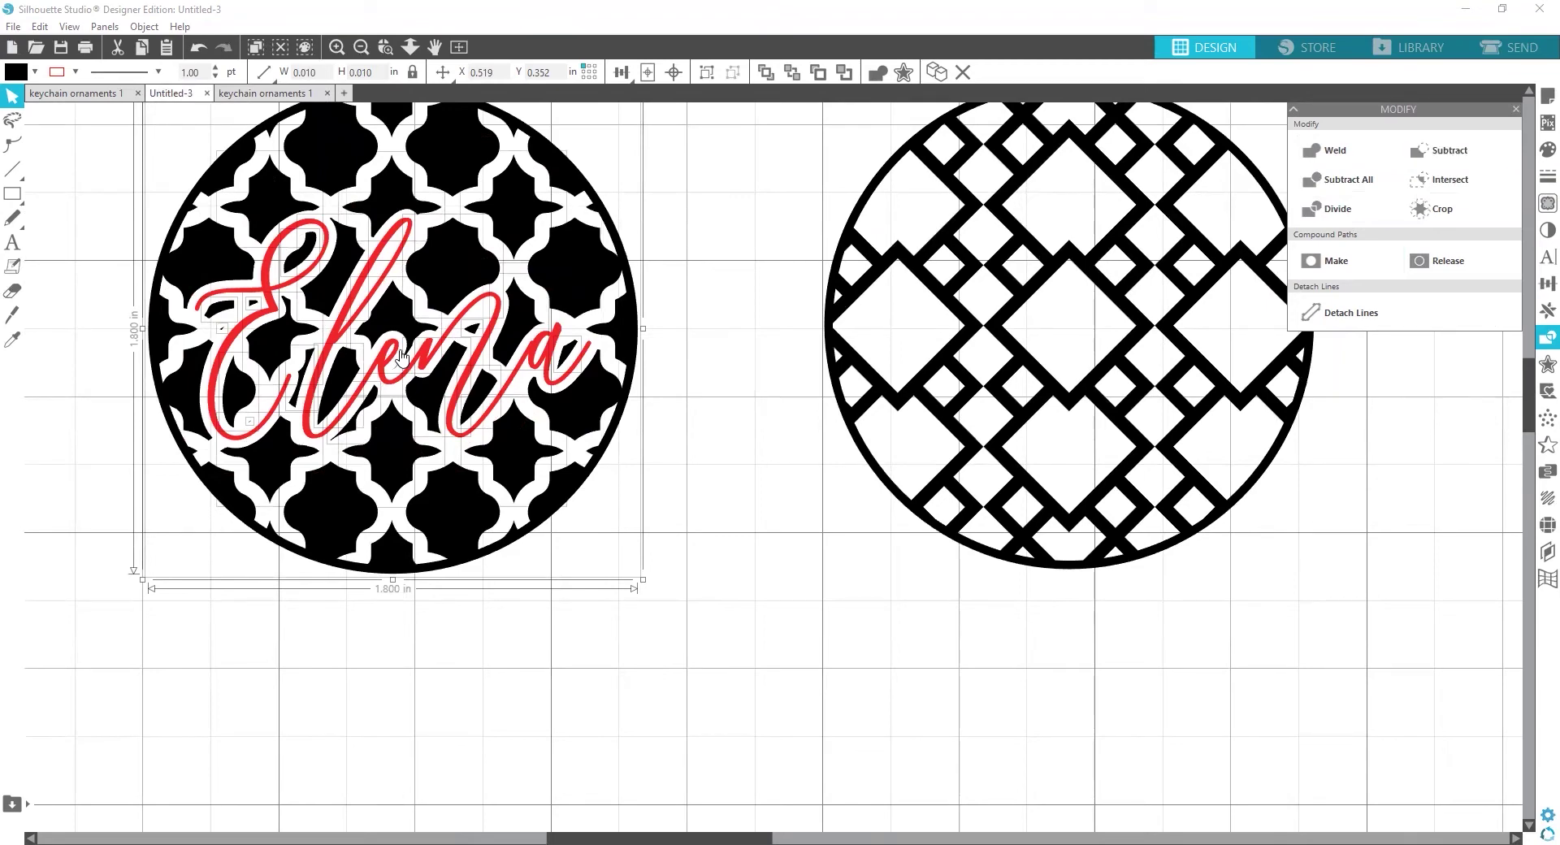
{"action": "scroll", "coordinate": [401, 355], "scroll_direction": "down", "scroll_amount": 3}
{"action": "left_click", "coordinate": [279, 541]}
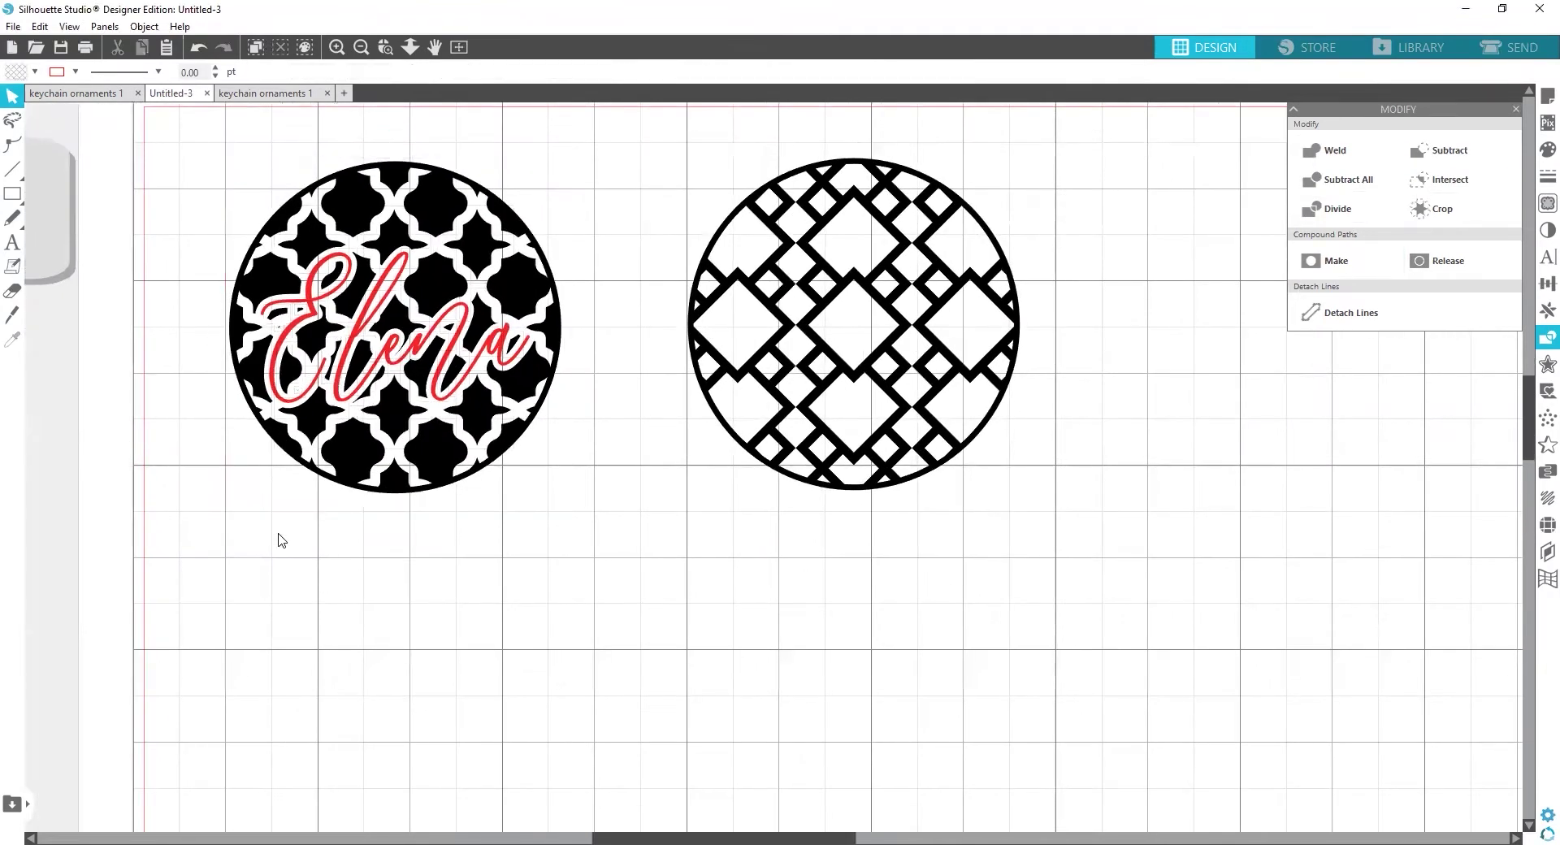
{"action": "left_click", "coordinate": [351, 449]}
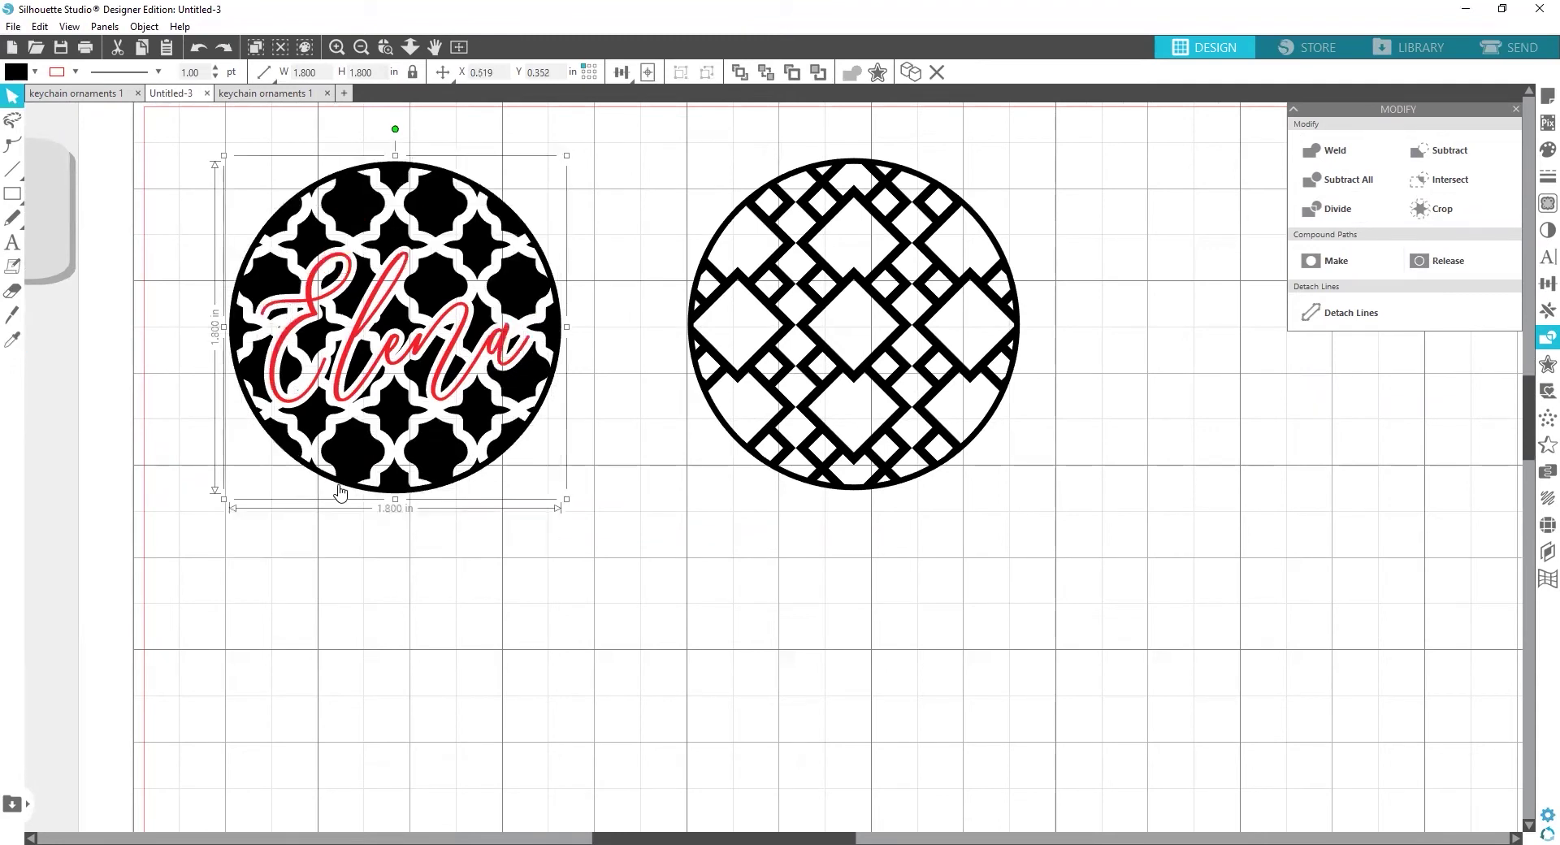
{"action": "left_click_drag", "start_coordinate": [348, 345], "coordinate": [265, 684]}
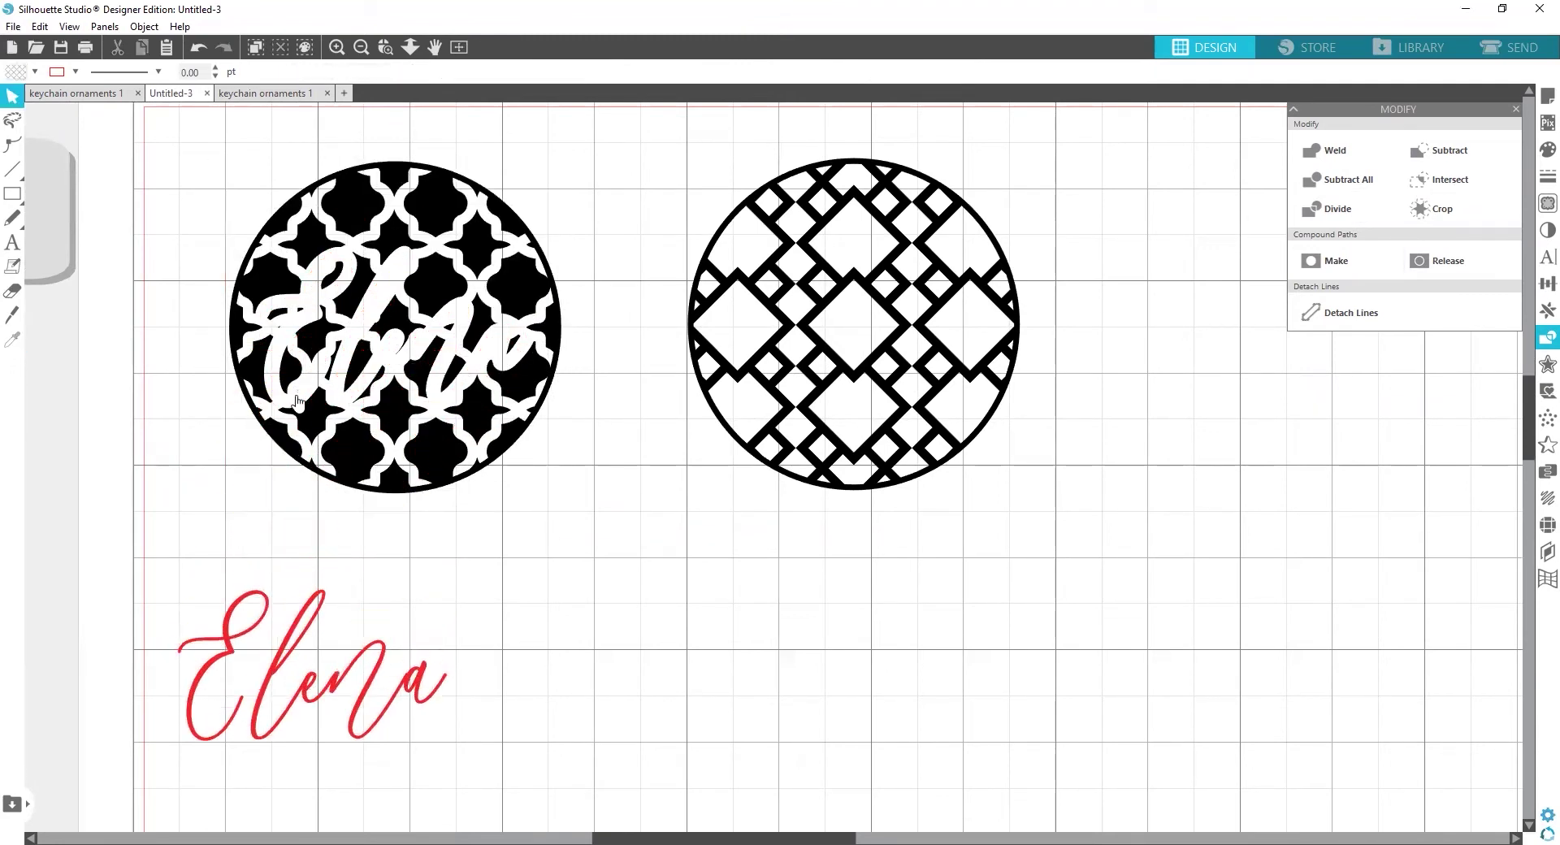
Step: Make the cut-out quatrefoil circle a compound path and align its center with the red name
{"action": "left_click_drag", "start_coordinate": [198, 157], "coordinate": [582, 500]}
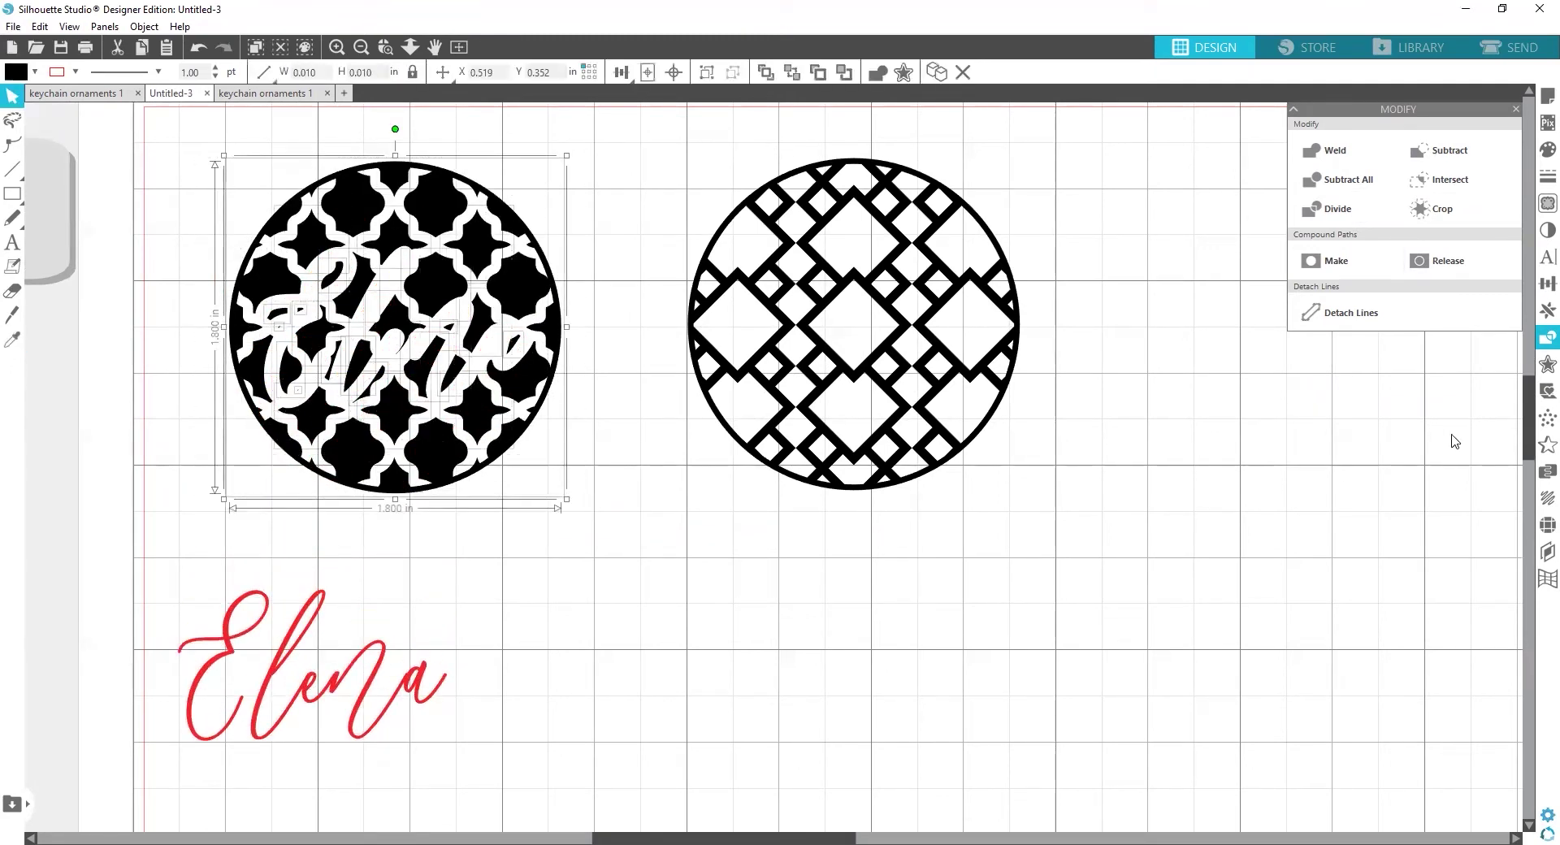
{"action": "left_click", "coordinate": [1333, 260]}
{"action": "left_click", "coordinate": [232, 650], "text": "shift"}
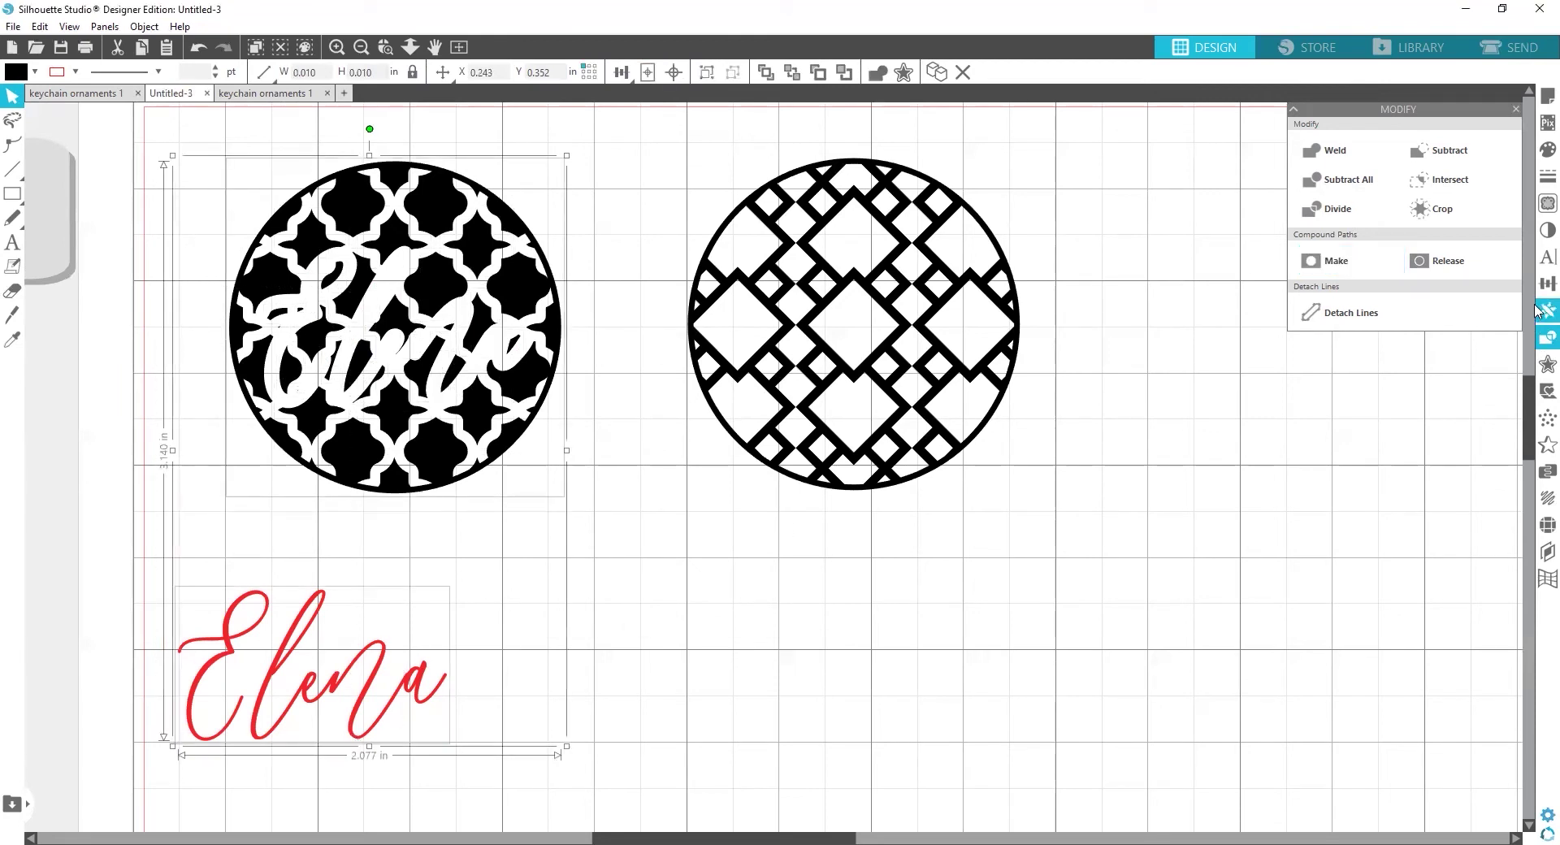
{"action": "left_click", "coordinate": [1546, 283]}
{"action": "left_click", "coordinate": [1453, 180]}
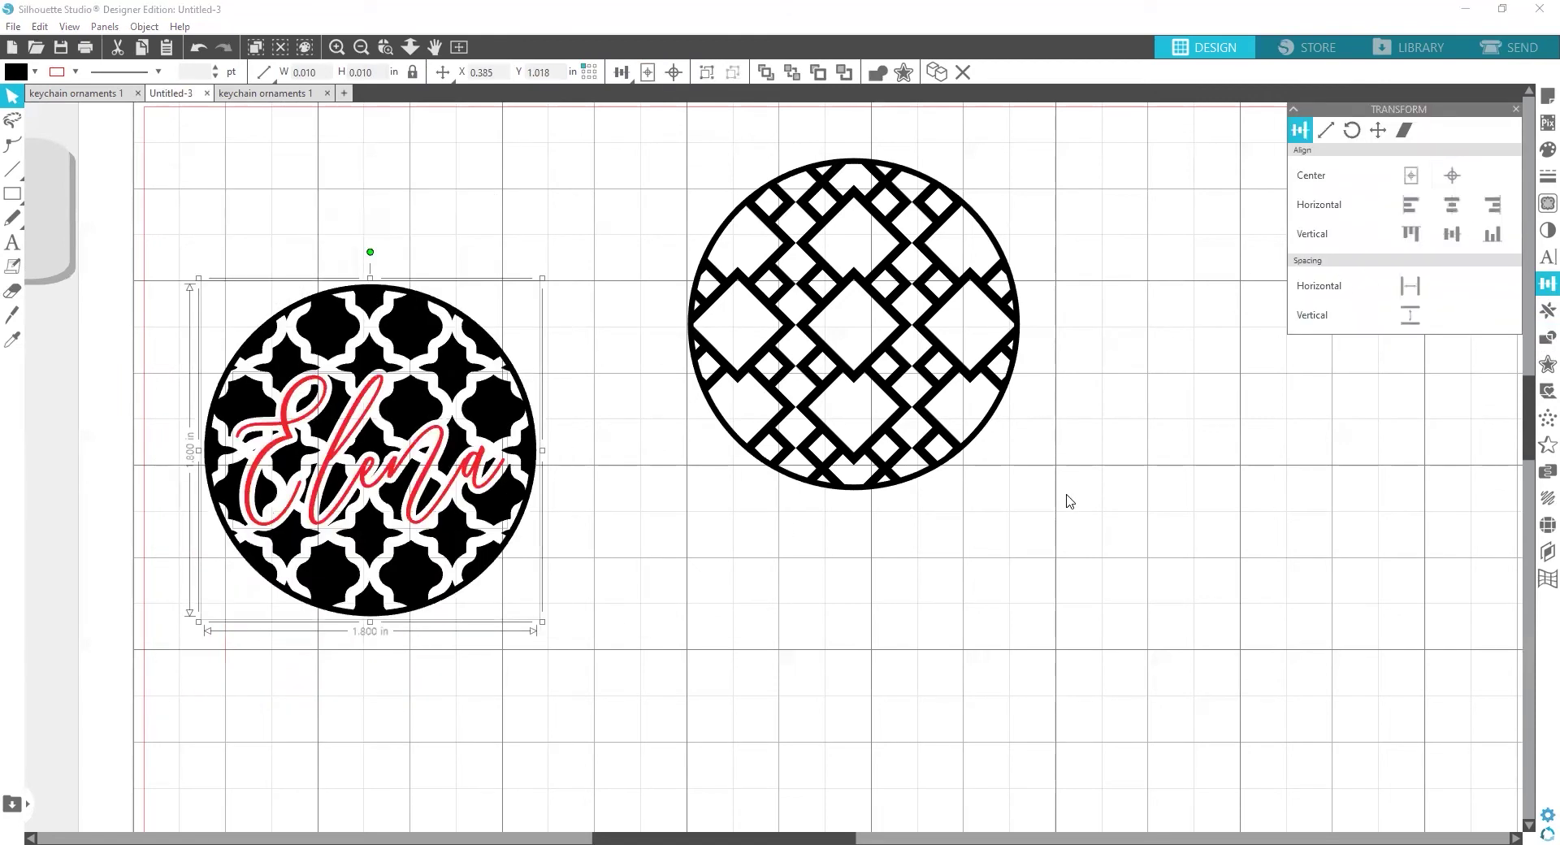
Step: Move the lattice circle closer to the finished ornament and add the second person's first name as a text object over its lower part
{"action": "left_click_drag", "start_coordinate": [773, 347], "coordinate": [702, 441]}
{"action": "scroll", "coordinate": [767, 411], "scroll_direction": "down", "scroll_amount": 3}
{"action": "left_click", "coordinate": [13, 242]}
{"action": "left_click", "coordinate": [595, 570]}
{"action": "type", "text": "Sergio"}
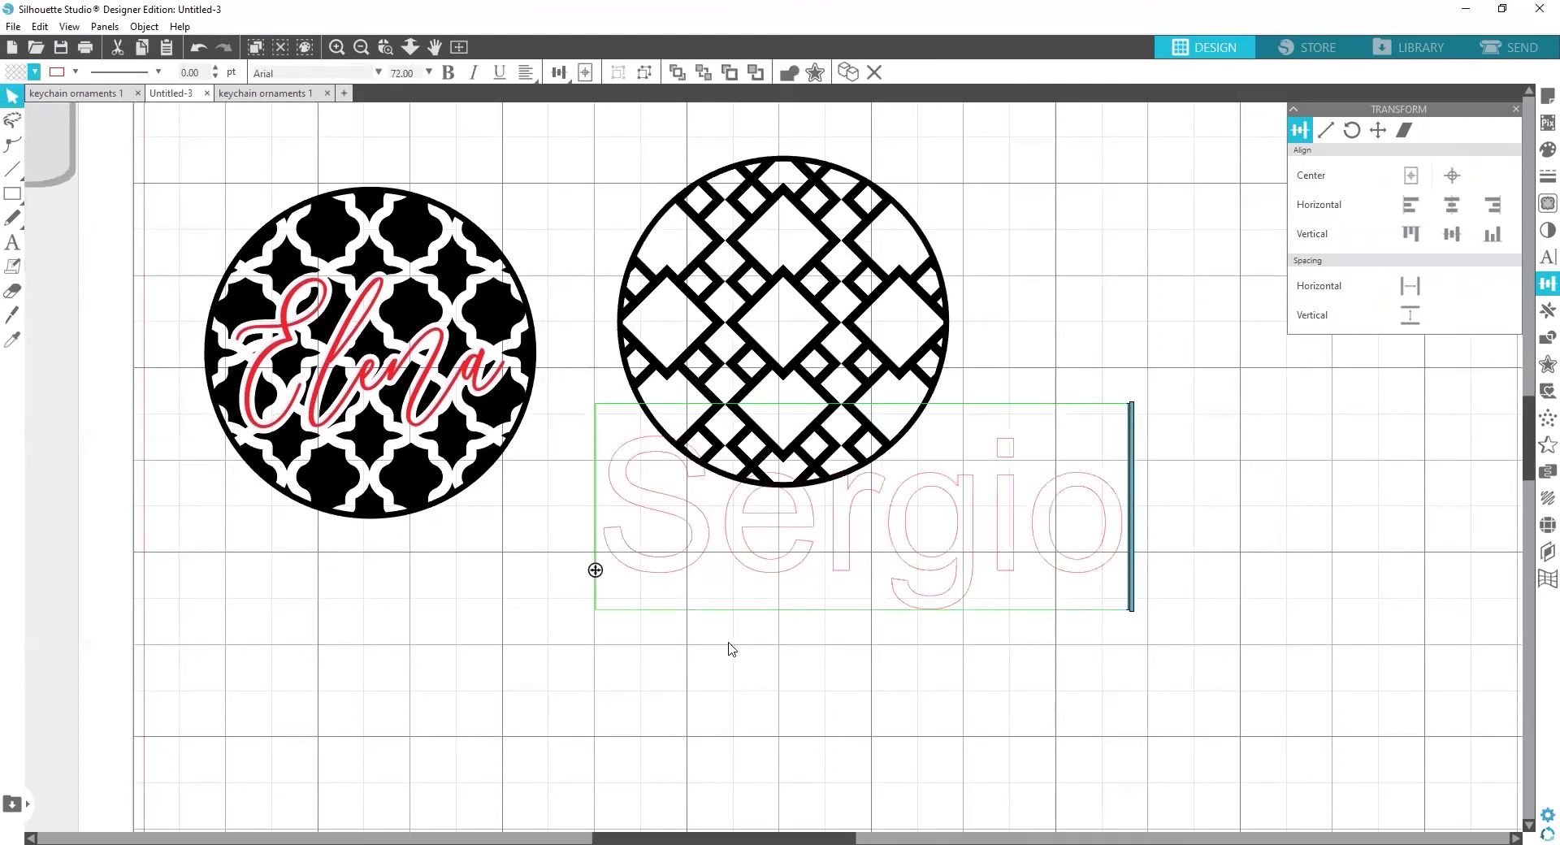
Step: Fill the whole second name text with blue
{"action": "left_click", "coordinate": [738, 640]}
{"action": "double_click", "coordinate": [626, 533]}
{"action": "left_click_drag", "start_coordinate": [626, 533], "coordinate": [1129, 547]}
{"action": "left_click", "coordinate": [18, 70]}
{"action": "left_click", "coordinate": [86, 147]}
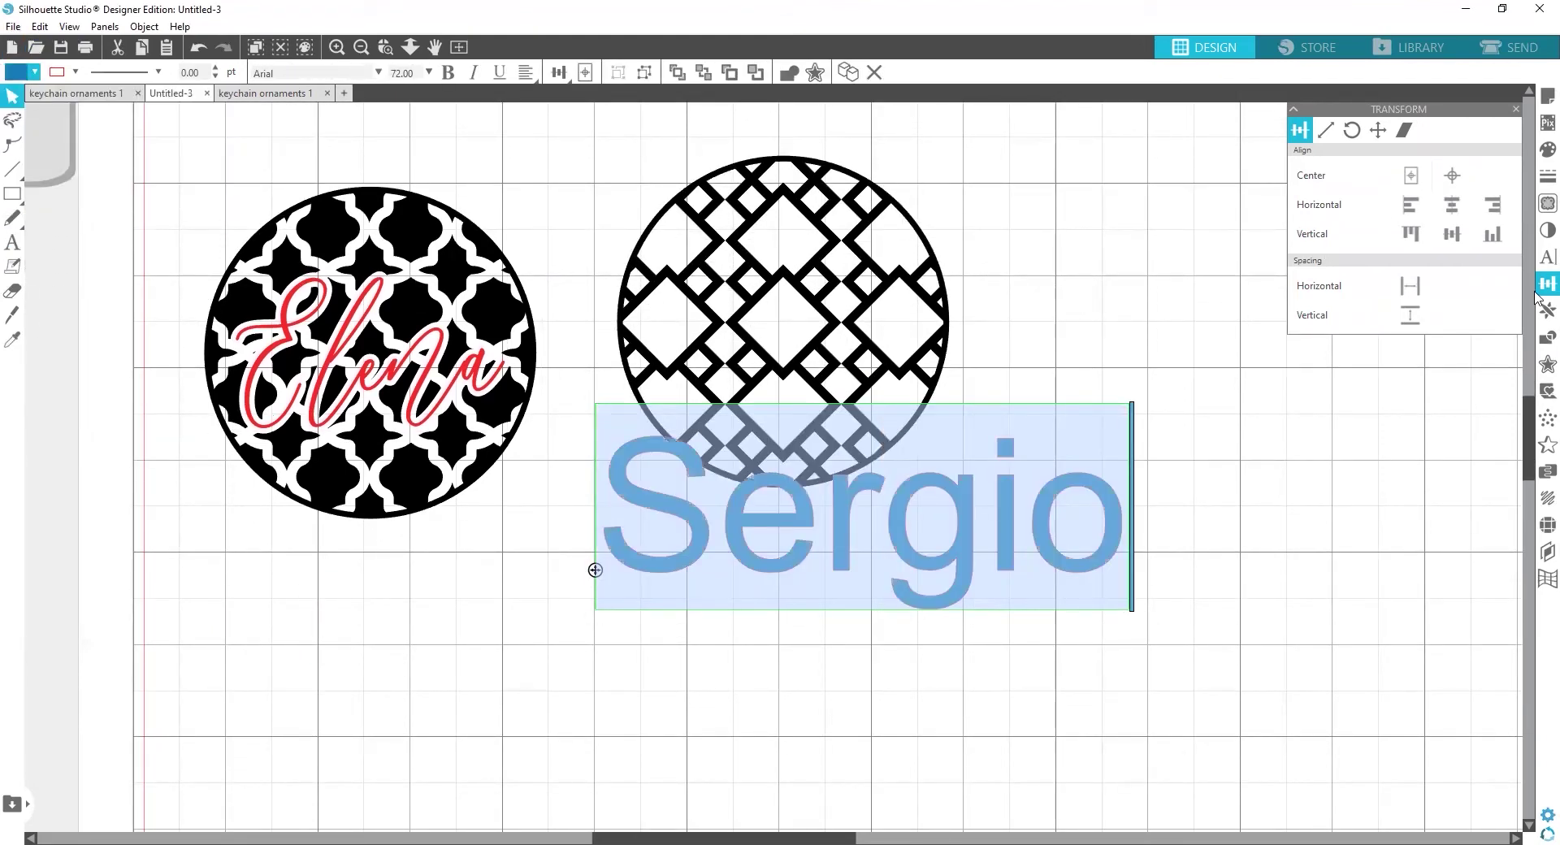
Step: Try several script fonts on the blue name and set it to aaaBigbang Typeface
{"action": "left_click", "coordinate": [1548, 257]}
{"action": "left_click", "coordinate": [1343, 262]}
{"action": "scroll", "coordinate": [1342, 268], "scroll_direction": "down", "scroll_amount": 2}
{"action": "left_click", "coordinate": [1340, 311]}
{"action": "scroll", "coordinate": [1338, 313], "scroll_direction": "down", "scroll_amount": 3}
{"action": "left_click", "coordinate": [1339, 313]}
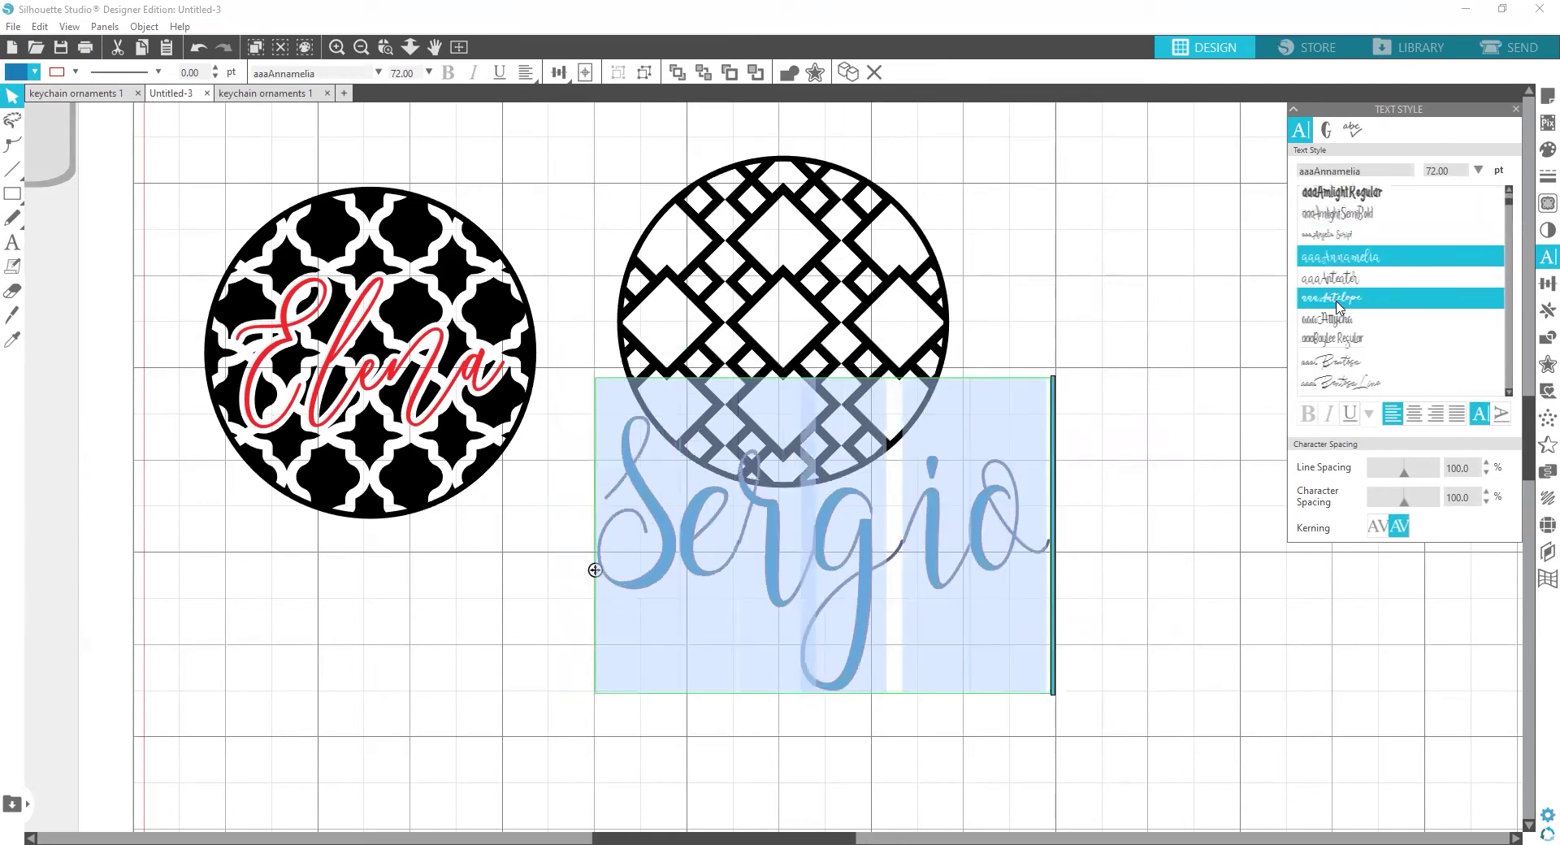
{"action": "left_click", "coordinate": [1330, 299]}
{"action": "scroll", "coordinate": [1330, 302], "scroll_direction": "down", "scroll_amount": 3}
{"action": "left_click", "coordinate": [1332, 317]}
{"action": "left_click", "coordinate": [1335, 348]}
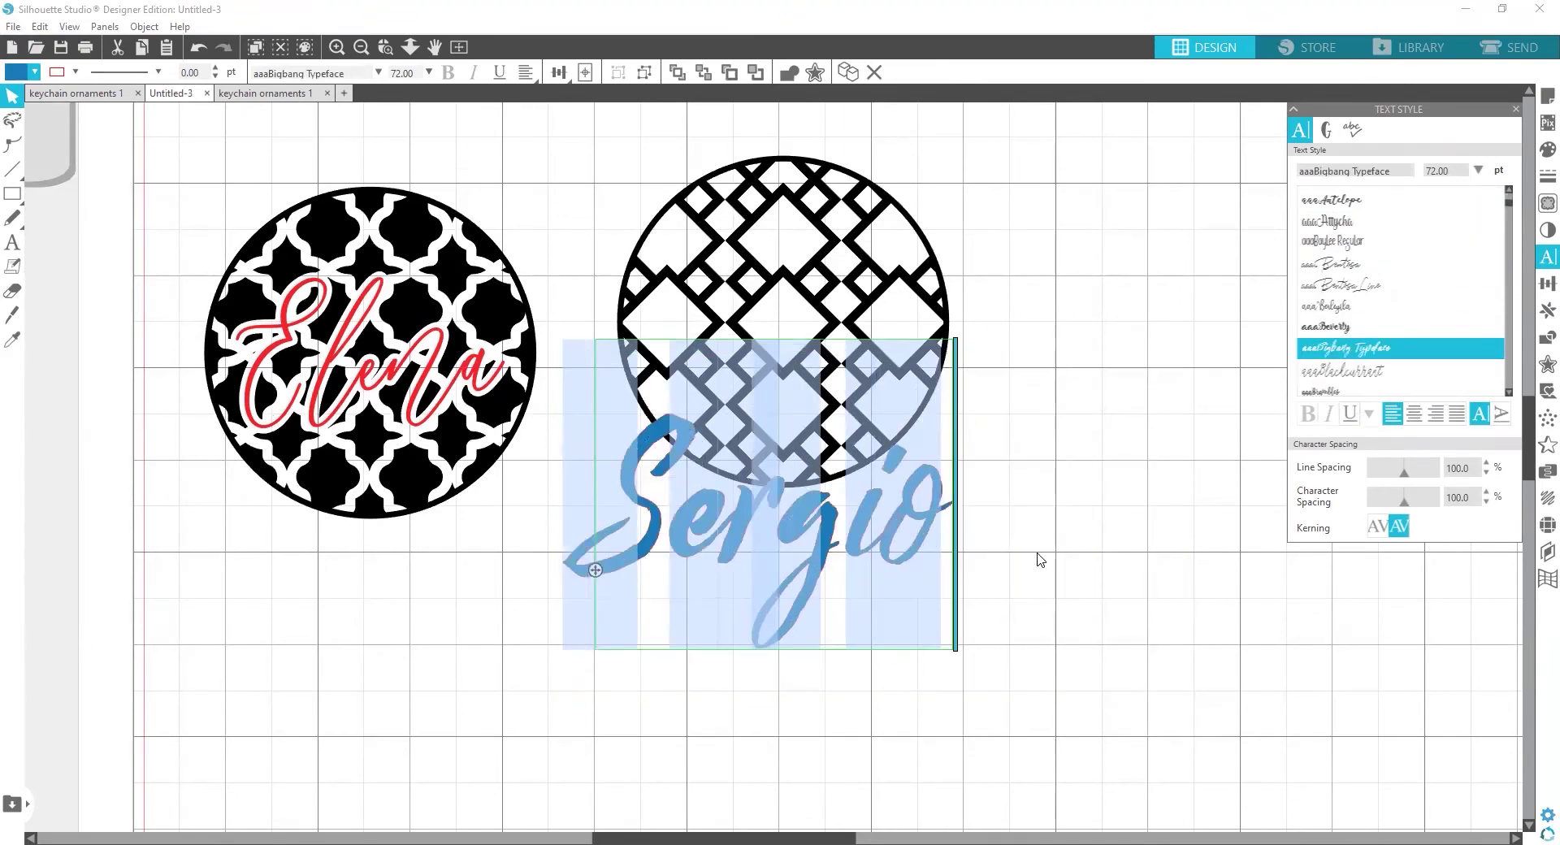
Step: Weld the blue name's letters, scale the name down to fit inside the lattice circle and center it there
{"action": "left_click", "coordinate": [1548, 336]}
{"action": "left_click_drag", "start_coordinate": [787, 523], "coordinate": [882, 273]}
{"action": "left_click", "coordinate": [900, 340], "text": "shift"}
{"action": "left_click", "coordinate": [1548, 283]}
{"action": "left_click", "coordinate": [819, 329]}
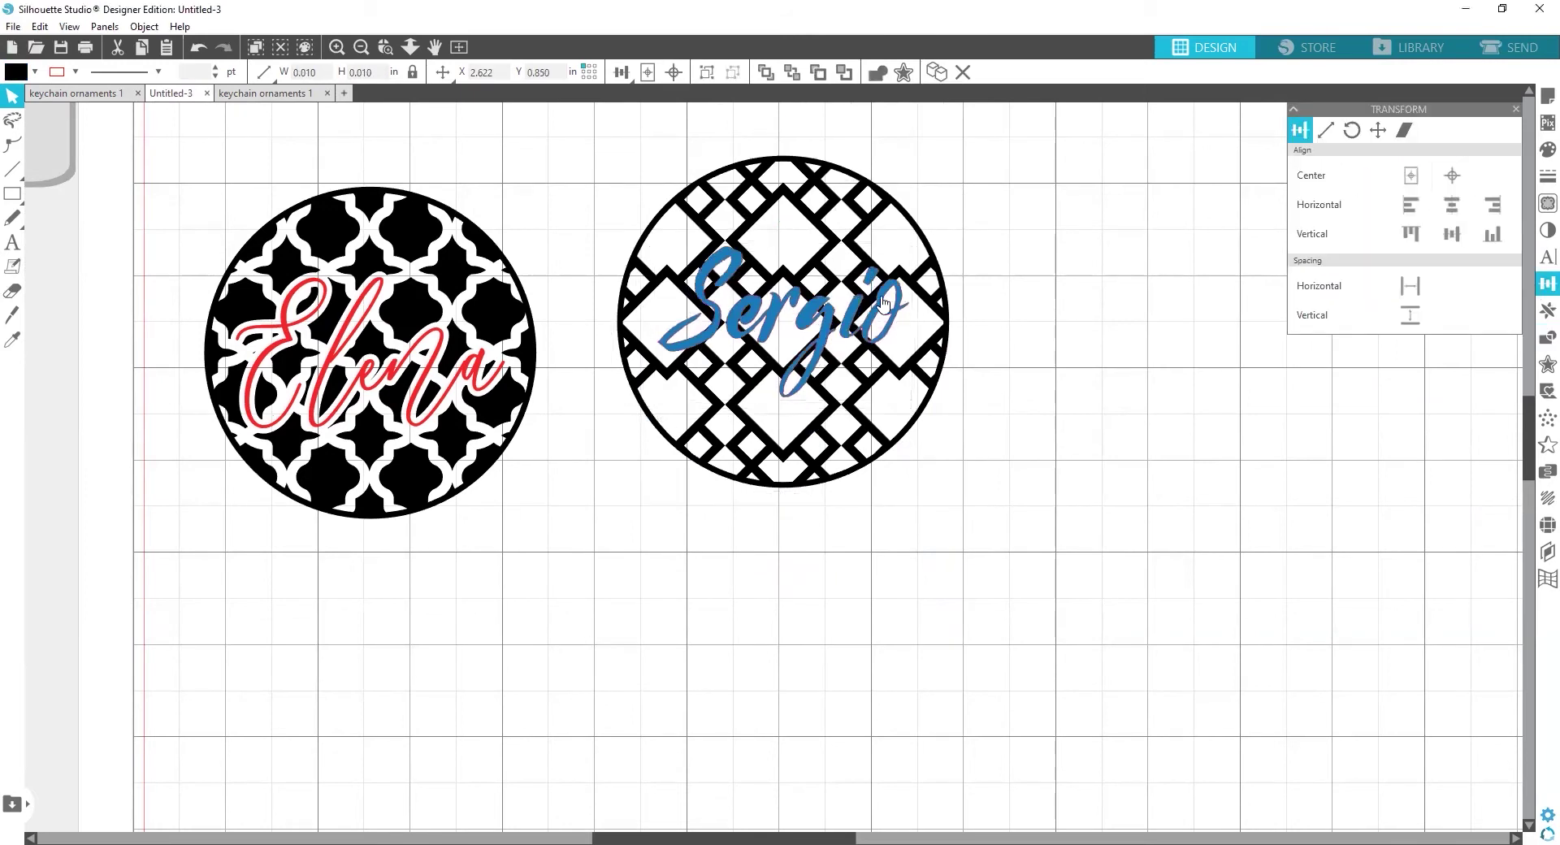
Step: Create a rounded 0.045 in offset around the blue name and fill the offset with white
{"action": "left_click", "coordinate": [1548, 365]}
{"action": "left_click", "coordinate": [1326, 150]}
{"action": "left_click_drag", "start_coordinate": [1373, 208], "coordinate": [1372, 205]}
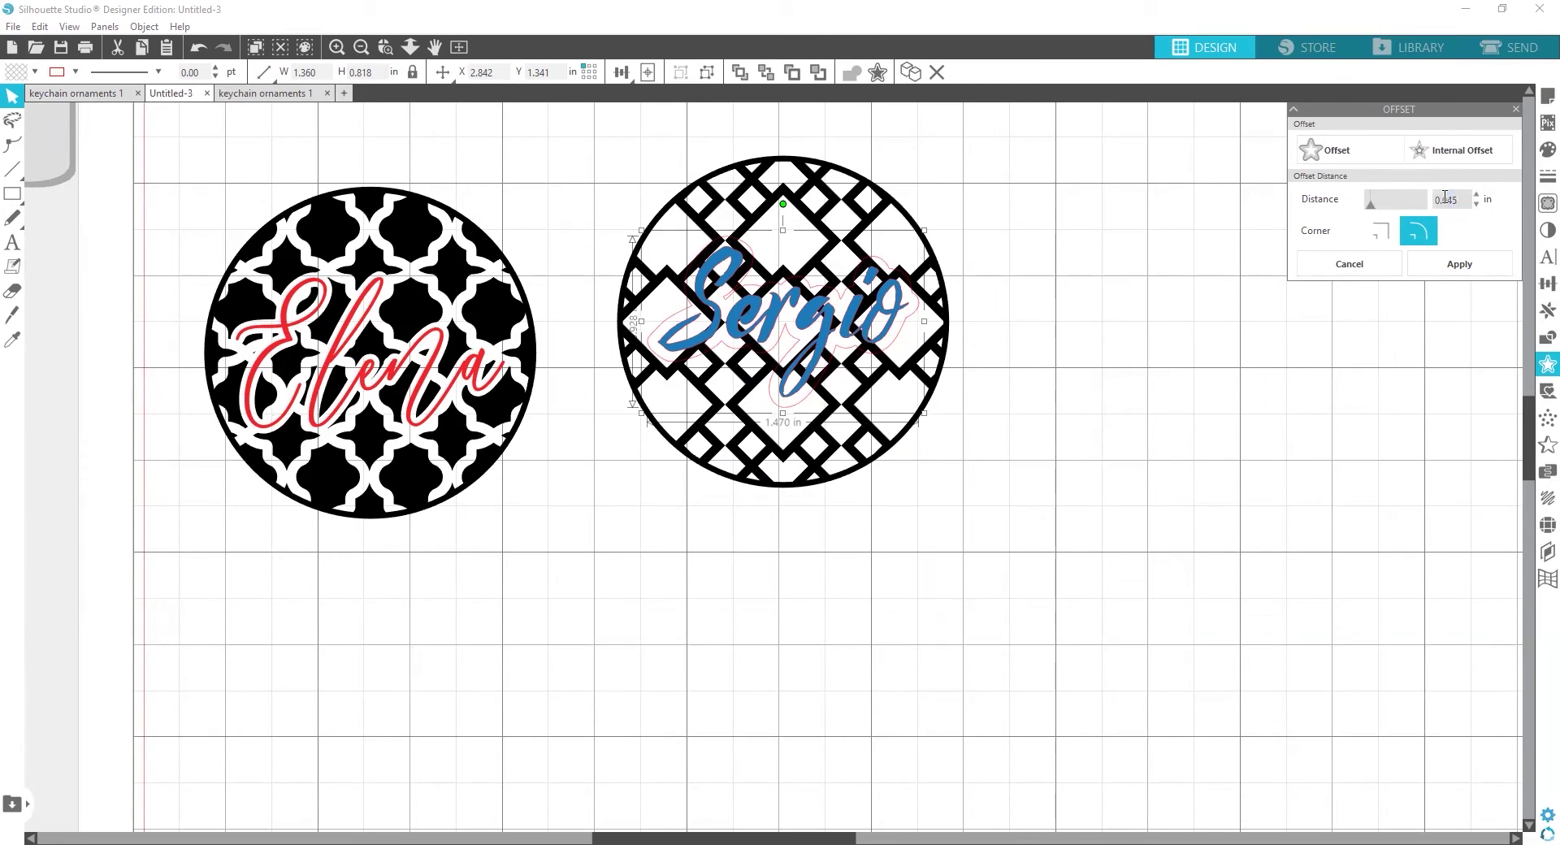
{"action": "key", "text": "Return"}
{"action": "left_click", "coordinate": [35, 71]}
{"action": "left_click", "coordinate": [20, 90]}
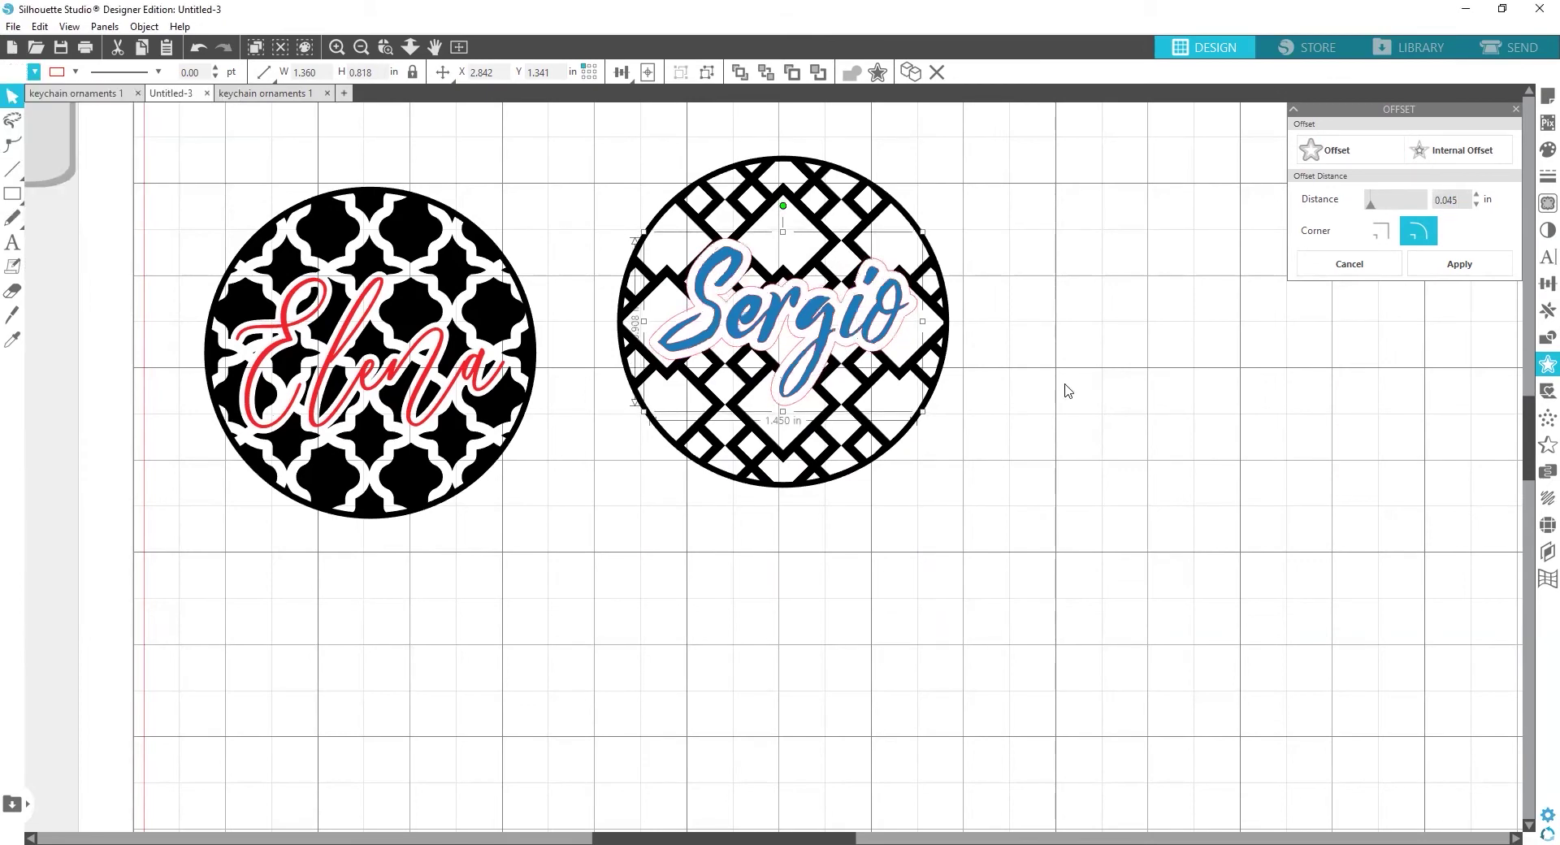
{"action": "left_click", "coordinate": [1068, 391]}
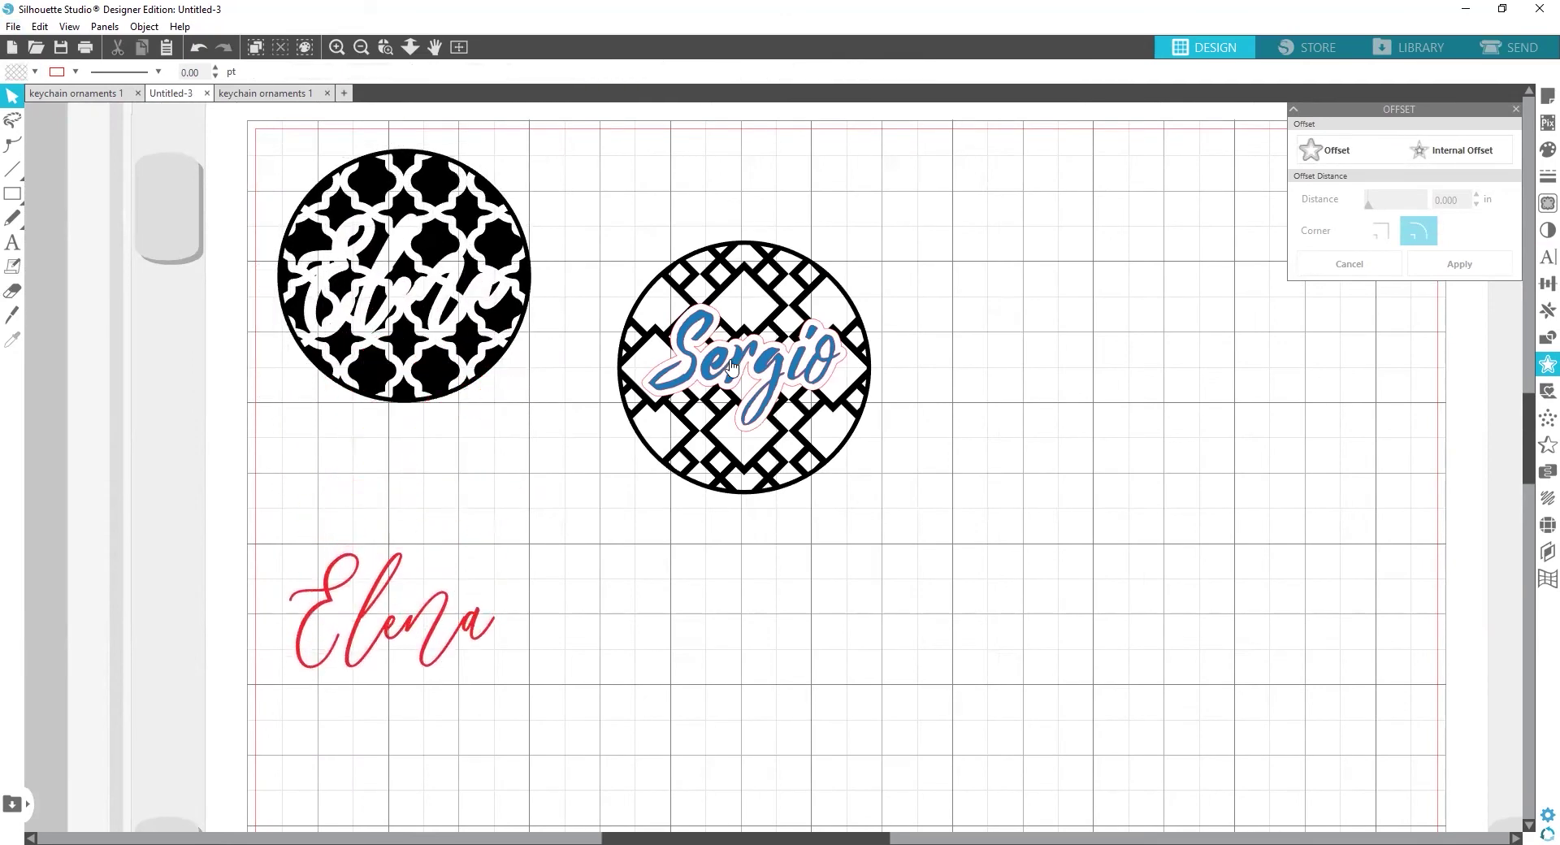
Step: Place the lattice circle beside the quatrefoil circle and lay out the blue name and its white offset as separate pieces on the mat
{"action": "left_click_drag", "start_coordinate": [730, 360], "coordinate": [655, 274]}
{"action": "left_click", "coordinate": [1188, 589]}
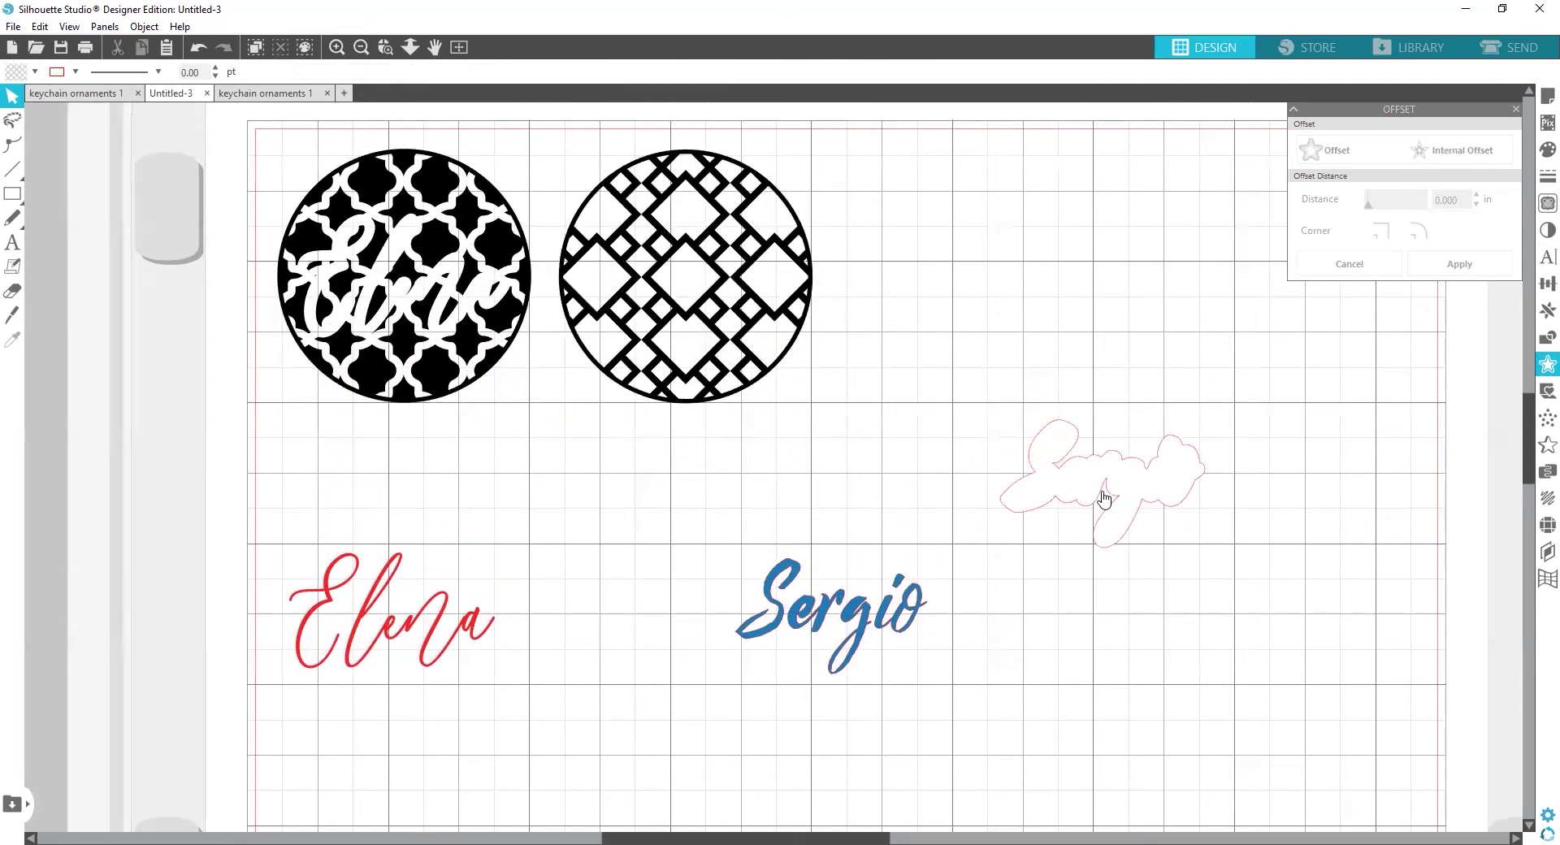
{"action": "left_click_drag", "start_coordinate": [1102, 497], "coordinate": [1210, 619]}
{"action": "scroll", "coordinate": [844, 569], "scroll_direction": "down", "scroll_amount": 3}
{"action": "left_click_drag", "start_coordinate": [752, 415], "coordinate": [892, 408]}
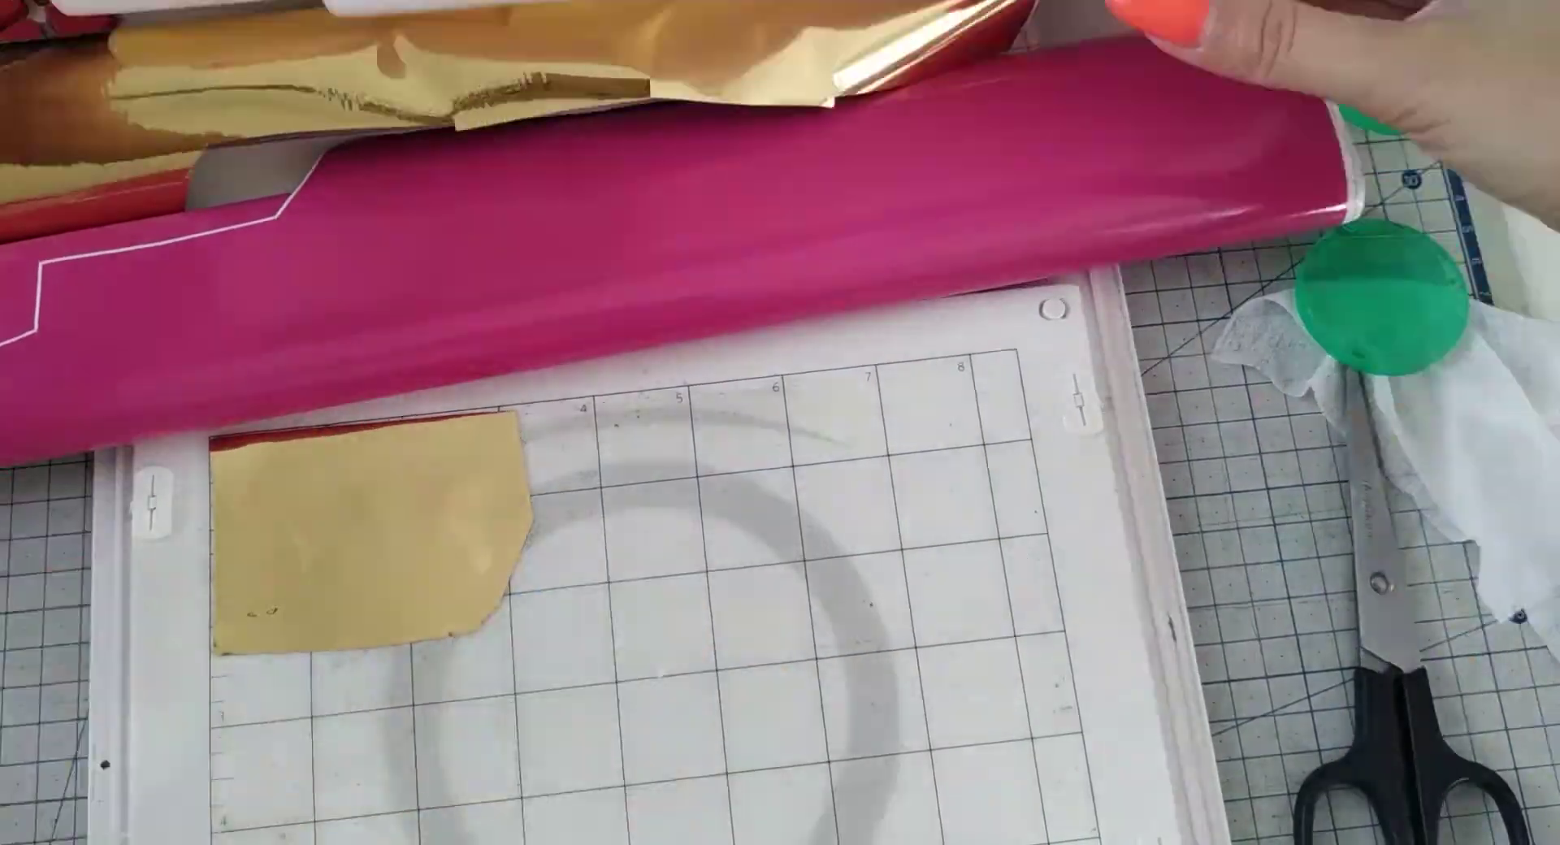